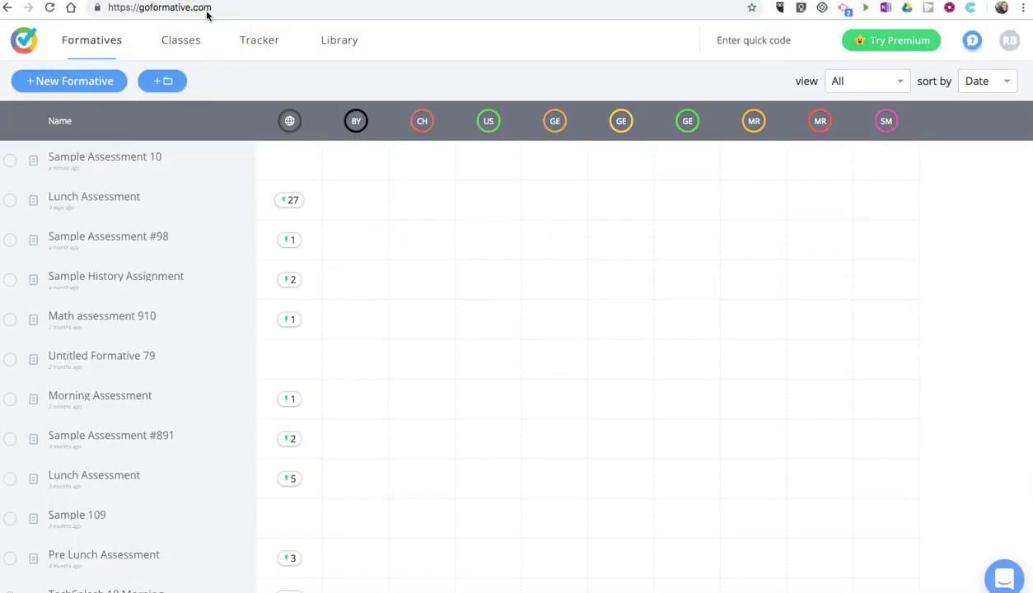
Start a new formative and replace 'Untitled Formative 85' with the title 'Branches of Government'.
{"action": "left_click", "coordinate": [51, 85]}
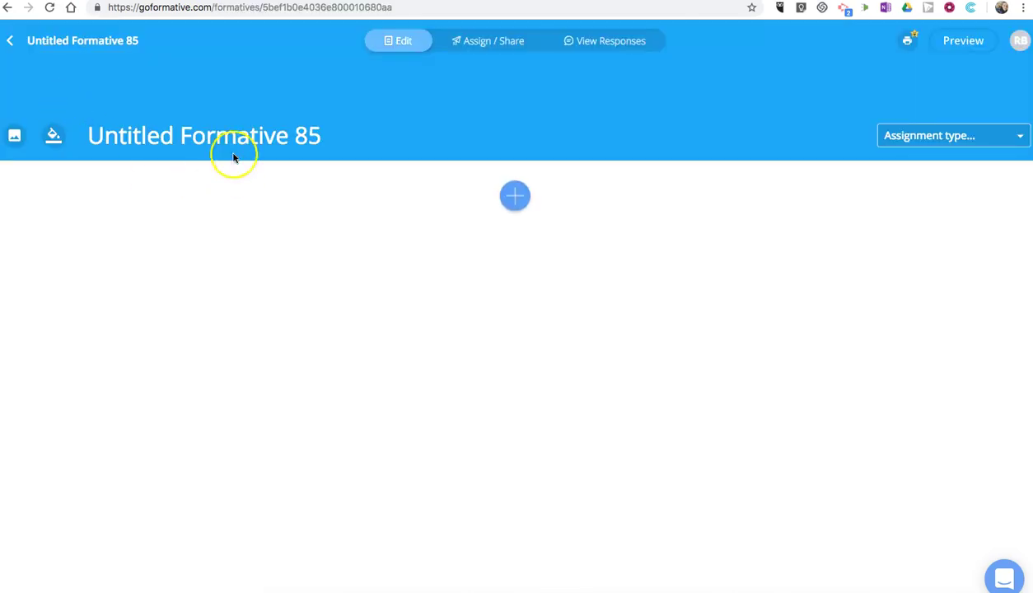
{"action": "left_click", "coordinate": [230, 139]}
{"action": "left_click_drag", "start_coordinate": [320, 141], "coordinate": [87, 123]}
{"action": "type", "text": "B"}
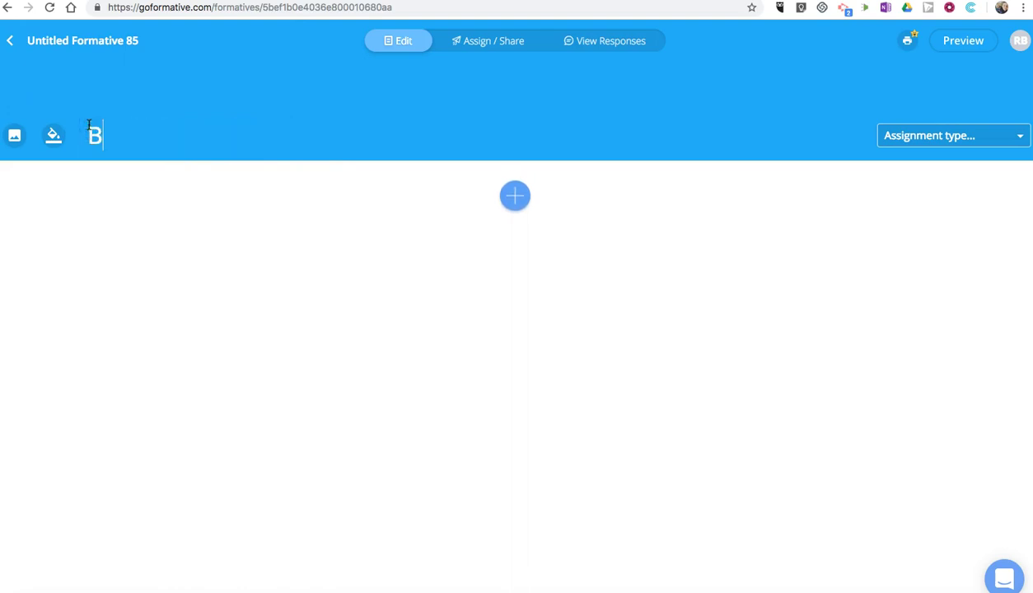
{"action": "type", "text": "ranhe"}
{"action": "key", "text": "BackSpace"}
{"action": "key", "text": "BackSpace"}
{"action": "key", "text": "BackSpace"}
{"action": "type", "text": "ches of"}
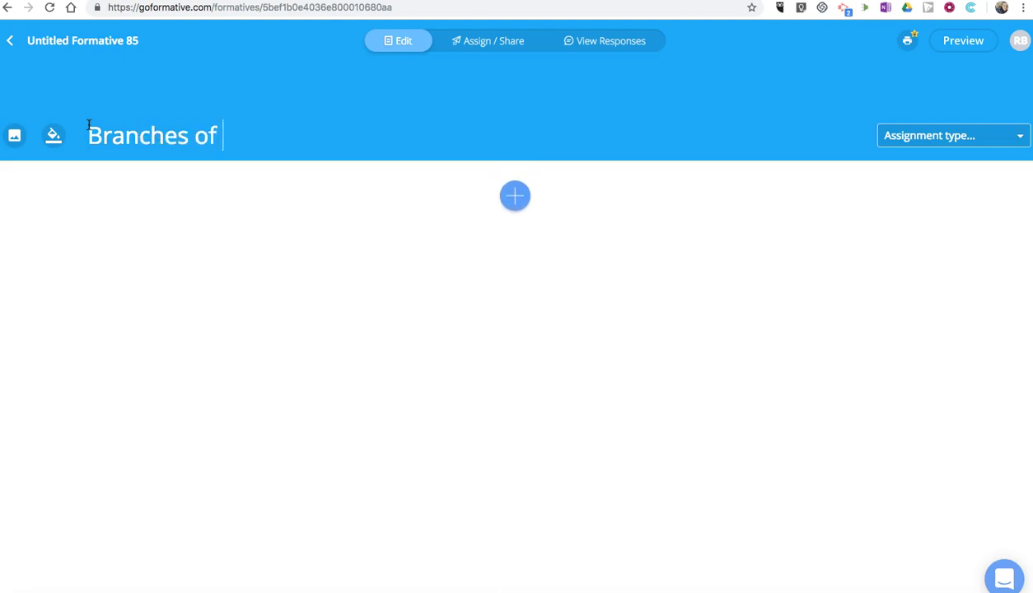
{"action": "type", "text": " Government"}
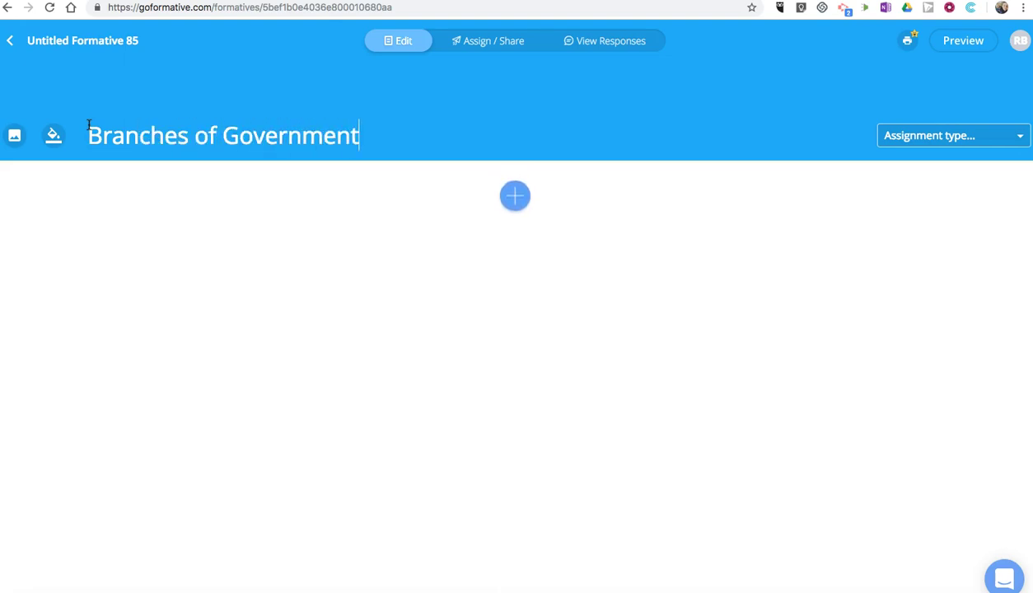
Add a Show Your Work drawing question and begin its prompt with 'Draw'.
{"action": "left_click", "coordinate": [515, 196]}
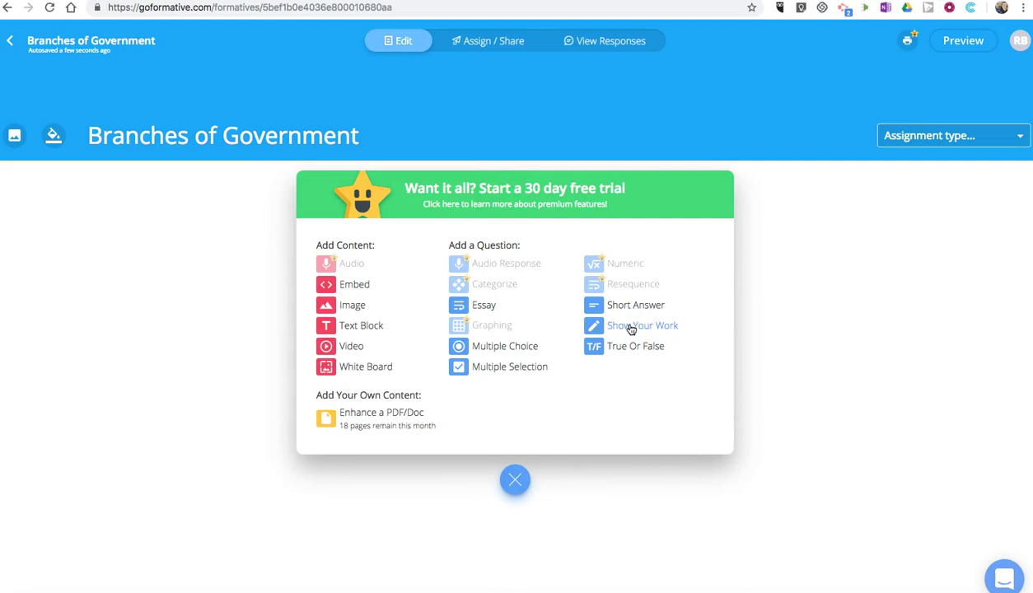
{"action": "left_click", "coordinate": [631, 327]}
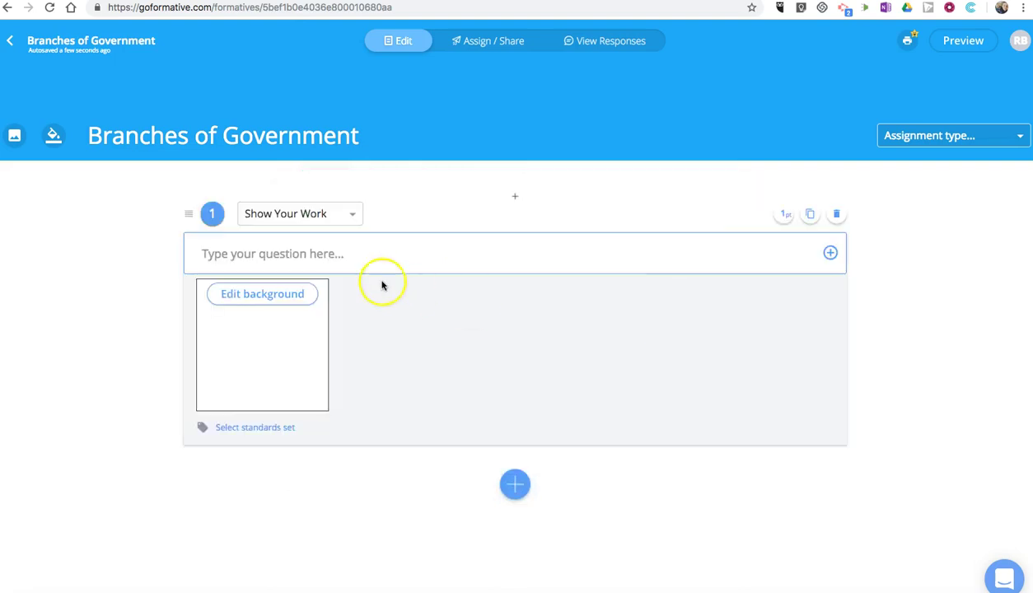
{"action": "left_click", "coordinate": [351, 251]}
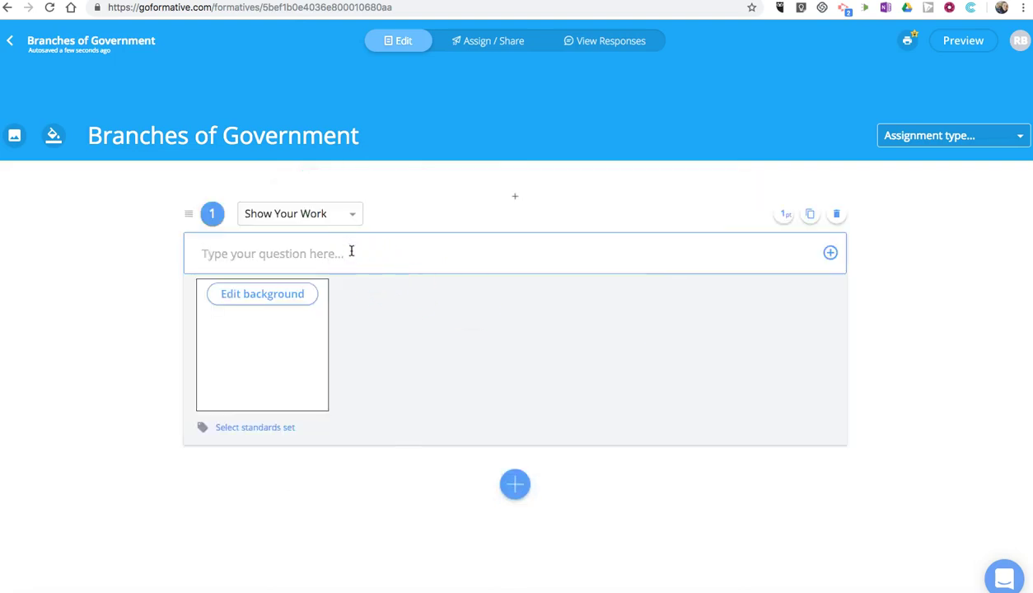
{"action": "type", "text": "Draw a digram of the branches of government"}
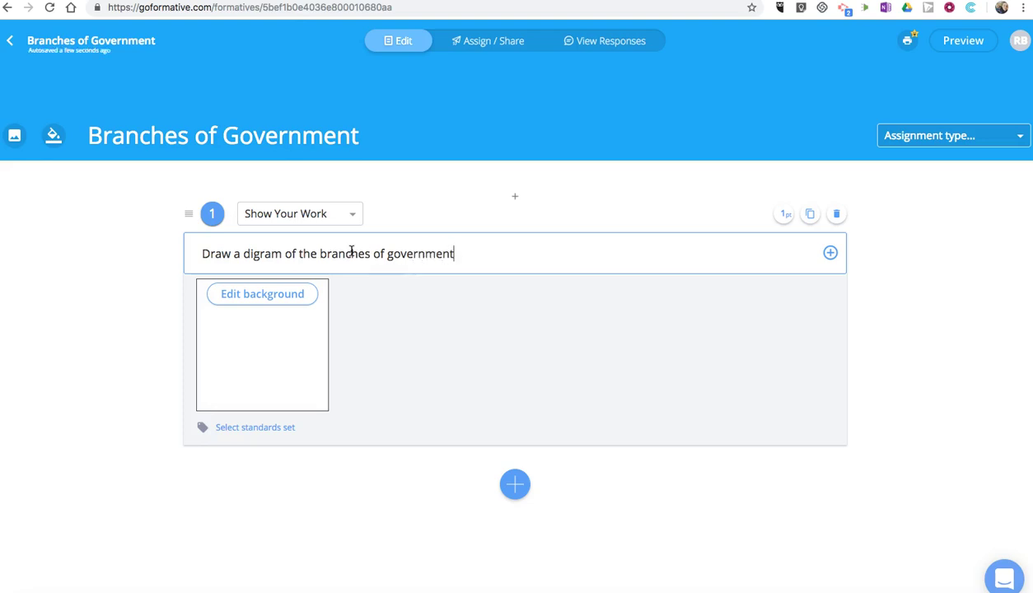
End the question prompt with a period and leave the question so it autosaves.
{"action": "type", "text": "."}
{"action": "left_click", "coordinate": [351, 252]}
{"action": "left_click", "coordinate": [486, 221]}
Assign the formative to the Guest Students class.
{"action": "left_click", "coordinate": [489, 44]}
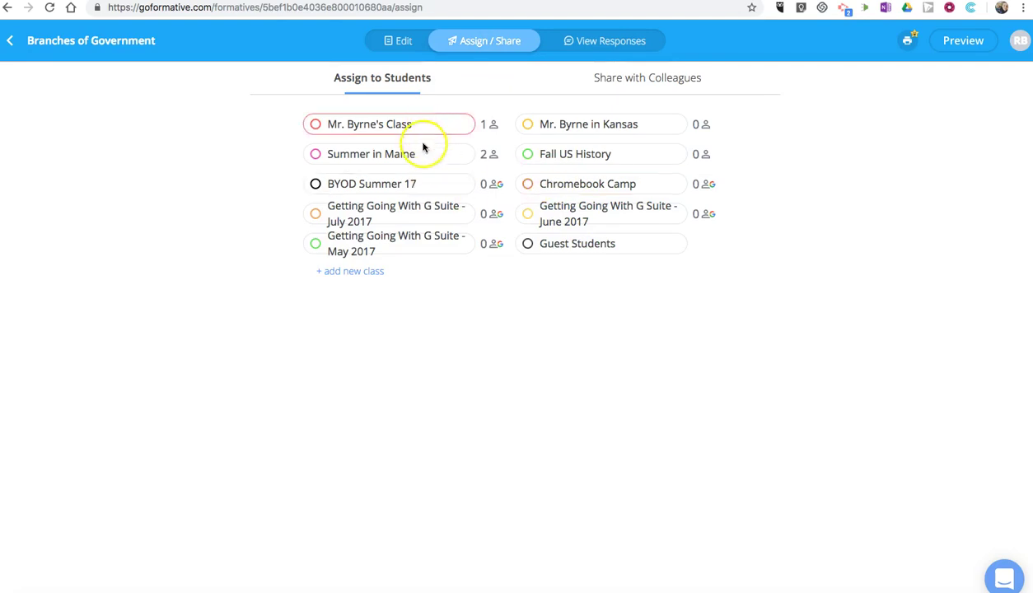
{"action": "left_click", "coordinate": [583, 245]}
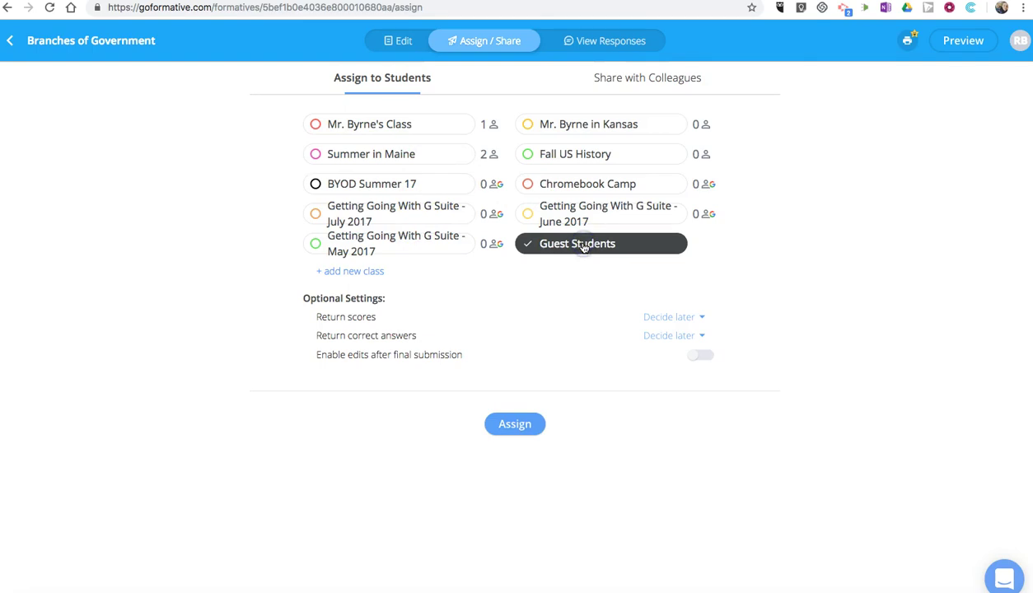
{"action": "left_click", "coordinate": [524, 424]}
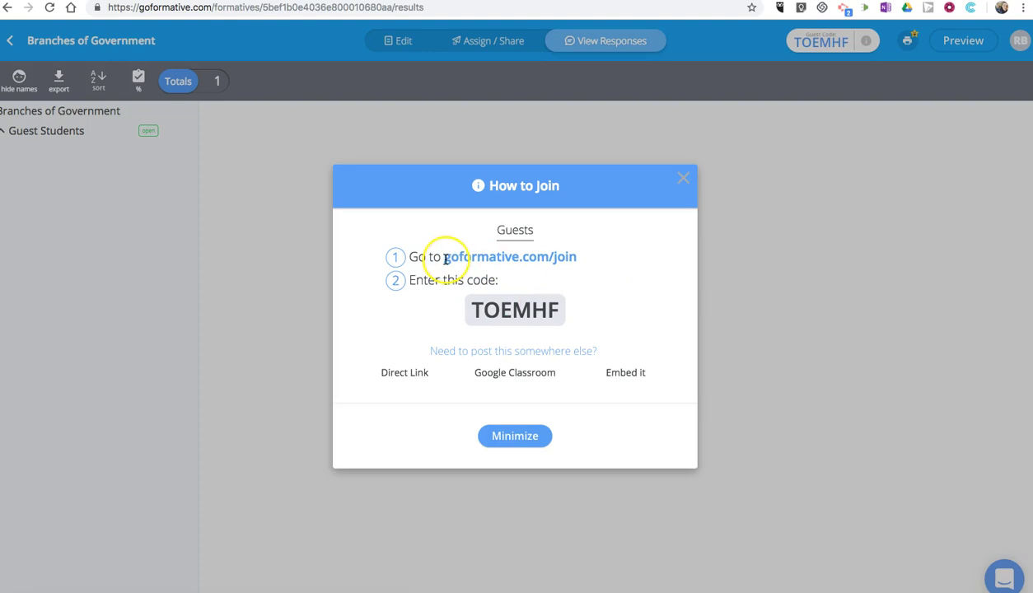
{"action": "left_click", "coordinate": [487, 382]}
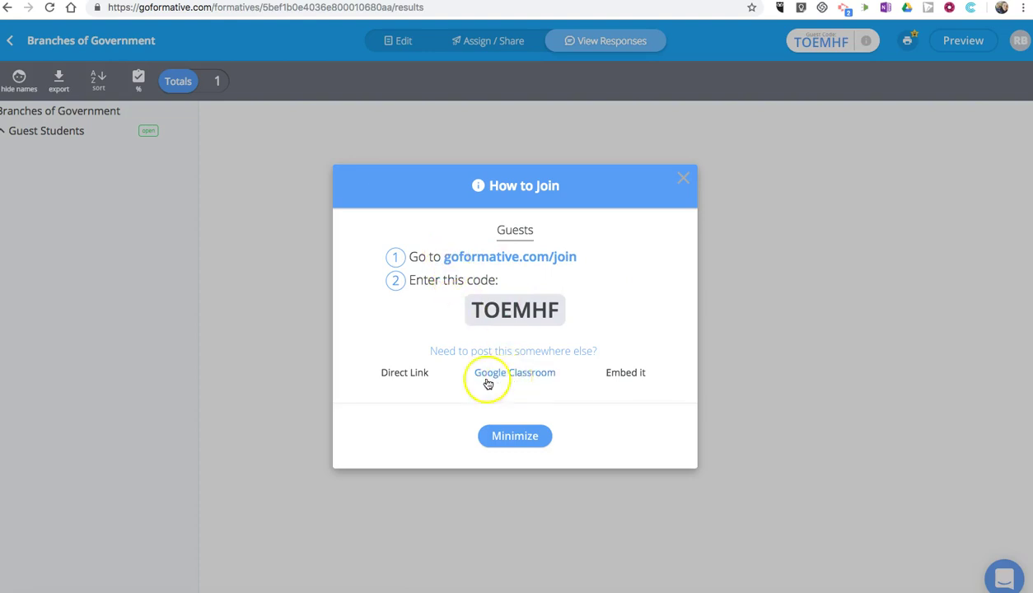
{"action": "left_click", "coordinate": [407, 374]}
{"action": "left_click", "coordinate": [407, 374]}
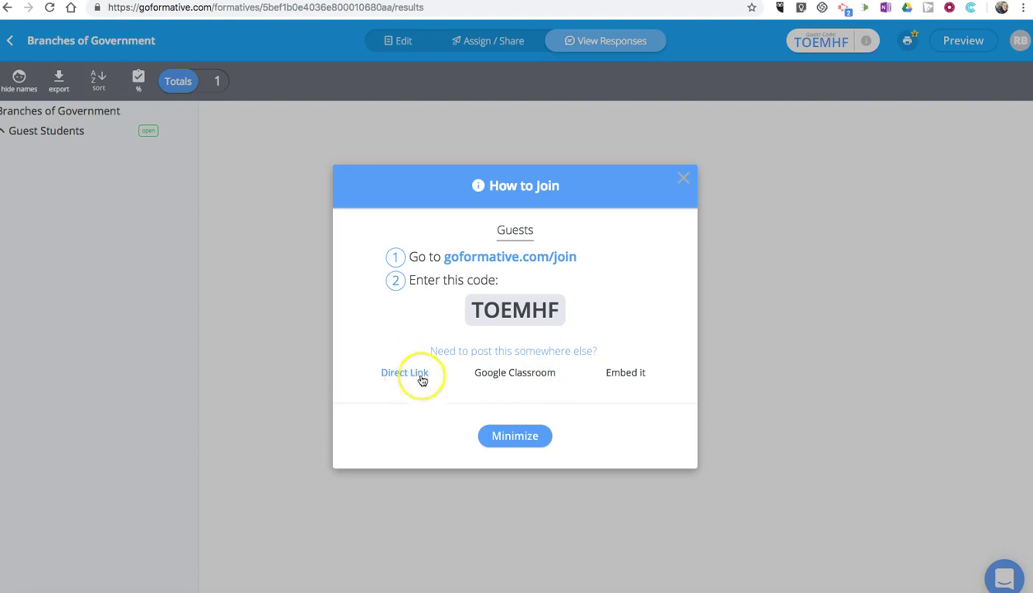
{"action": "left_click", "coordinate": [640, 379]}
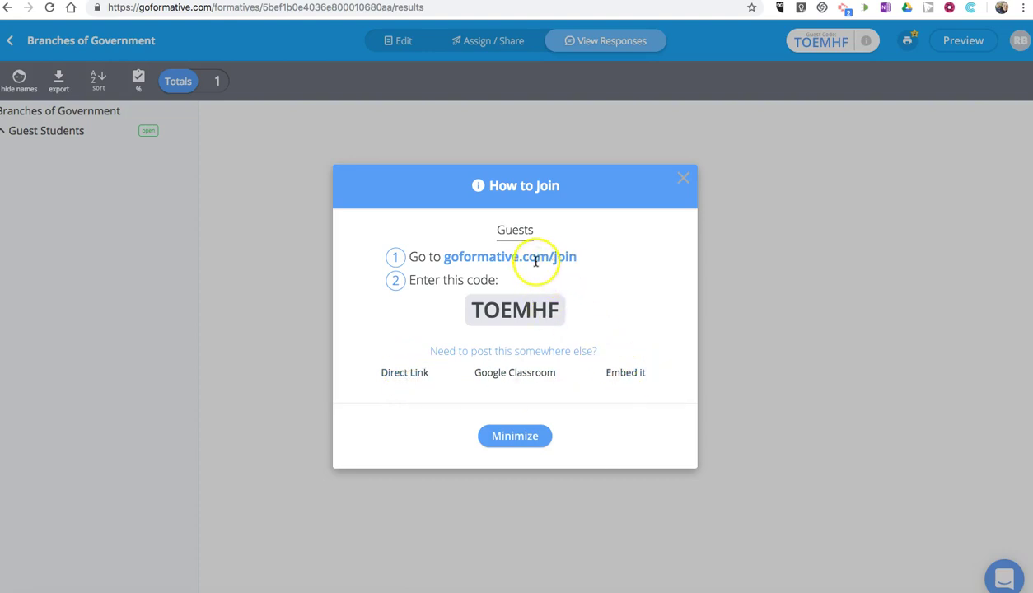
{"action": "left_click_drag", "start_coordinate": [445, 257], "coordinate": [496, 257]}
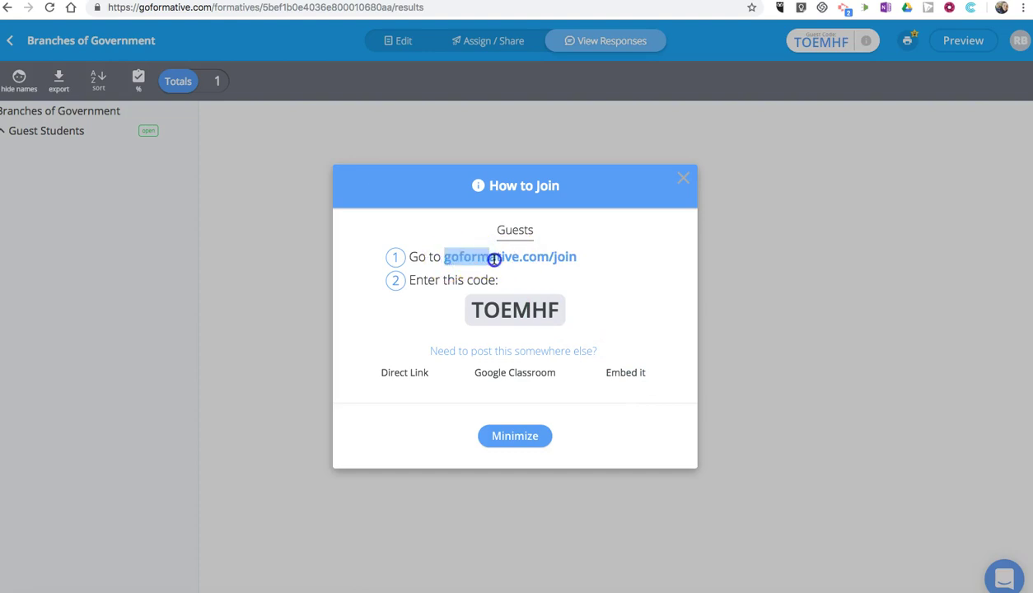
{"action": "left_click", "coordinate": [476, 311]}
{"action": "left_click_drag", "start_coordinate": [475, 311], "coordinate": [555, 313]}
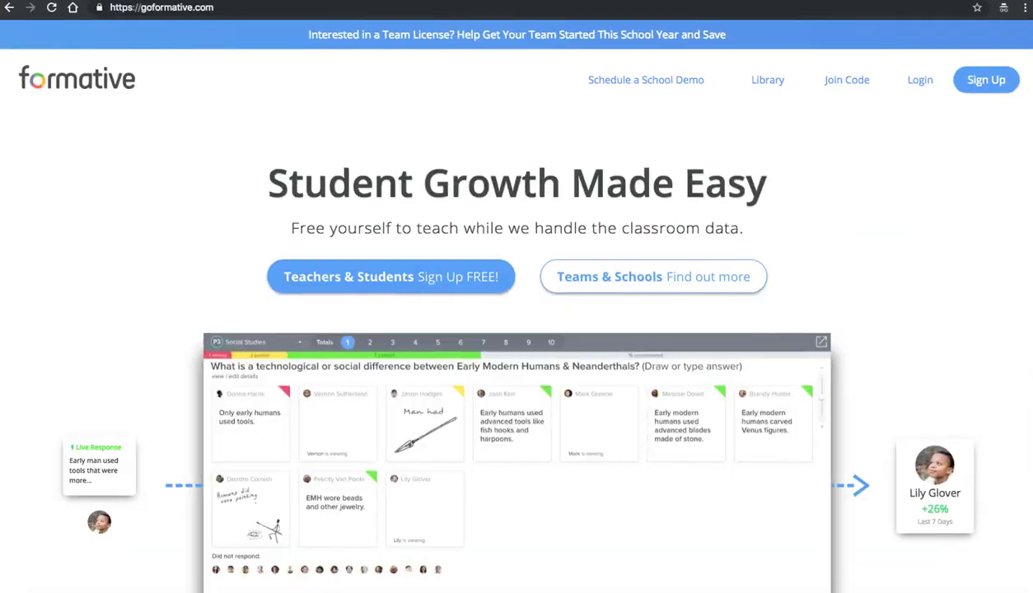
Load the goformative.com/join page from the address bar.
{"action": "left_click", "coordinate": [228, 7]}
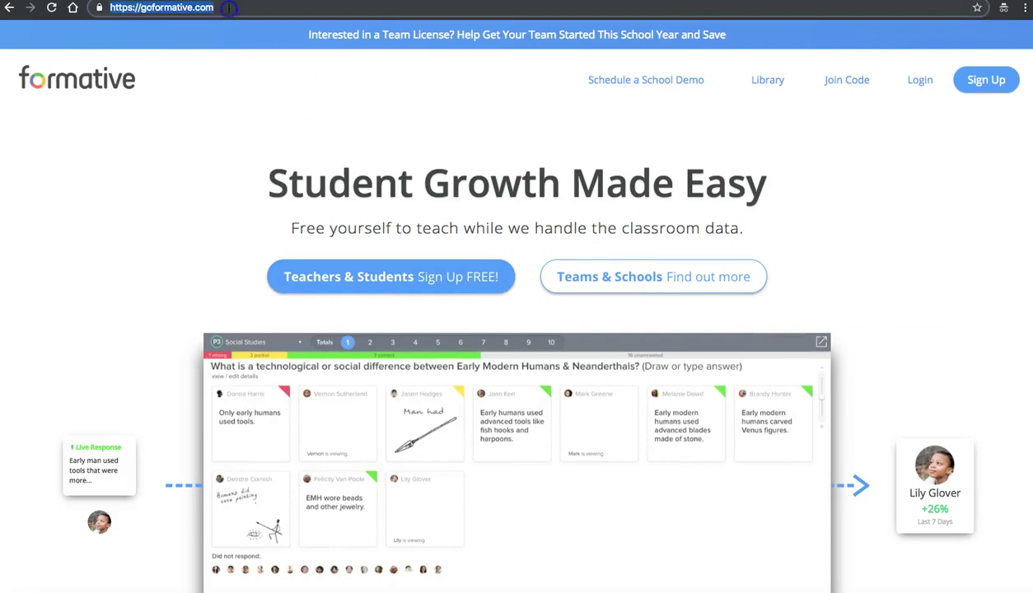
{"action": "left_click", "coordinate": [228, 8]}
{"action": "type", "text": "/"}
{"action": "type", "text": "join"}
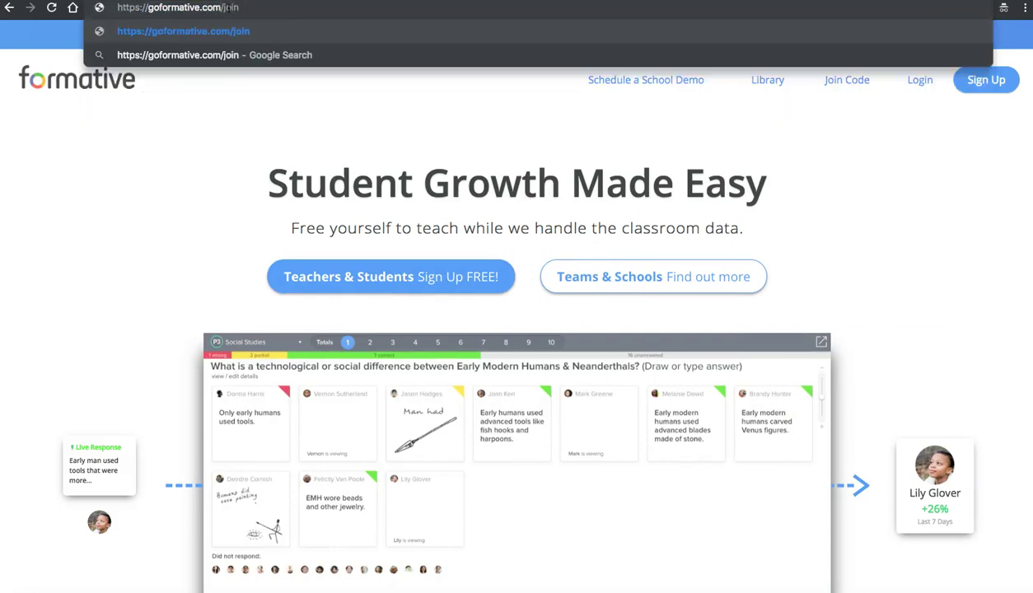
{"action": "key", "text": "Return"}
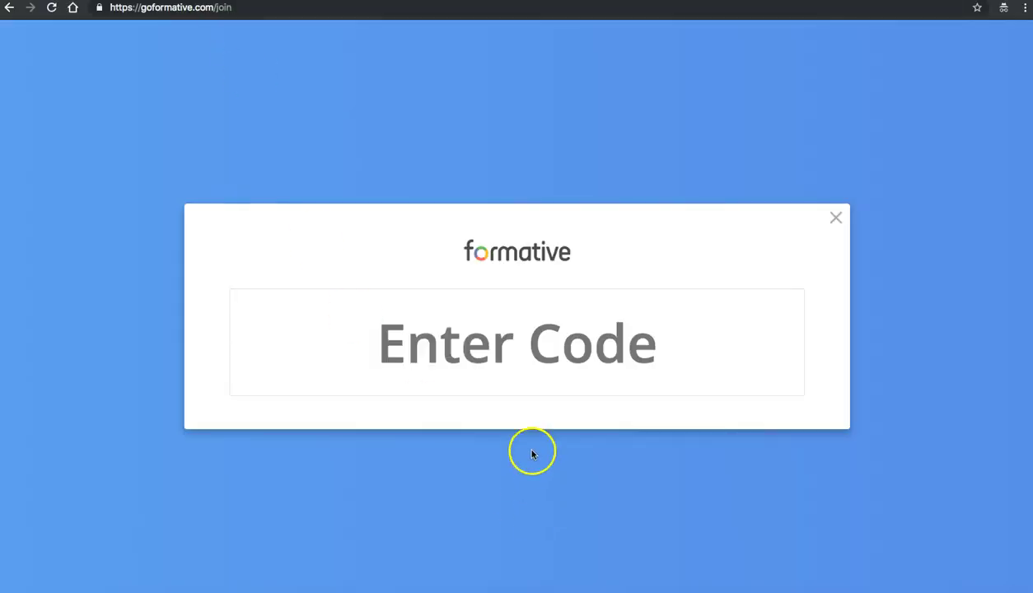
Enter the join code and the guest's first and last name, then join the assignment.
{"action": "left_click", "coordinate": [528, 350]}
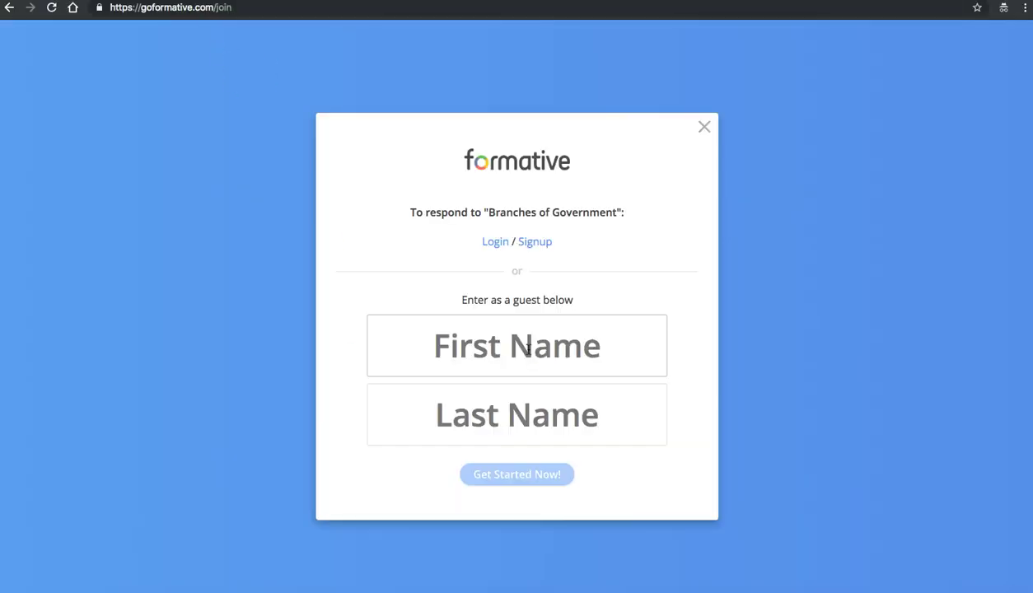
{"action": "left_click", "coordinate": [516, 354]}
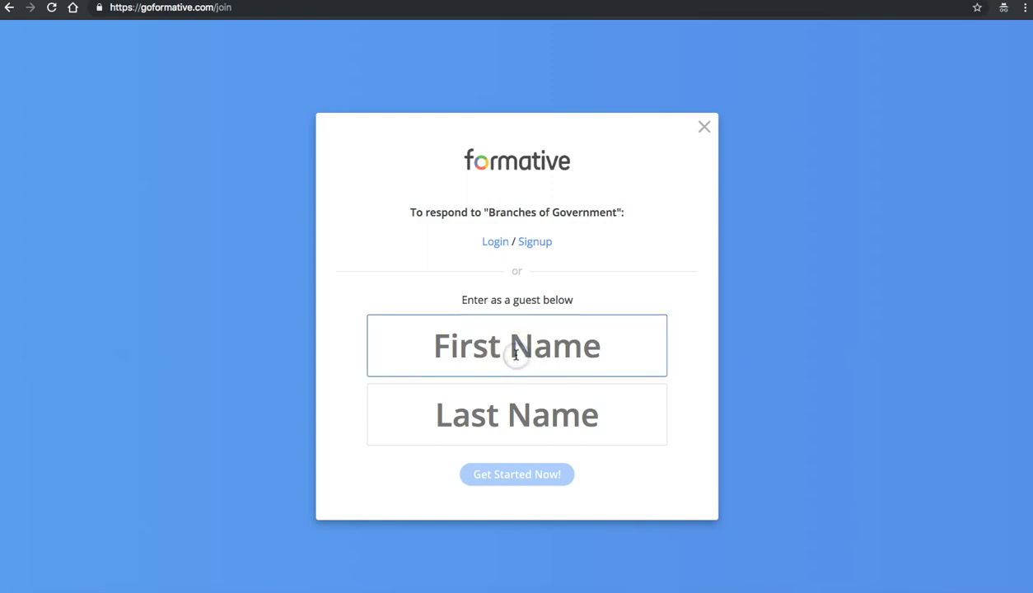
{"action": "type", "text": "Bob"}
{"action": "key", "text": "Tab"}
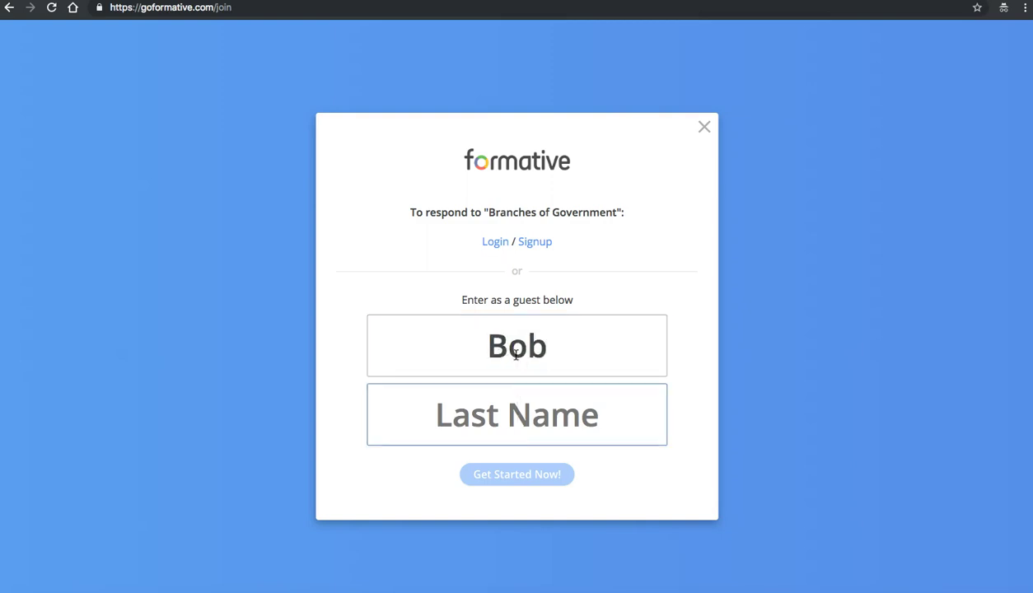
{"action": "type", "text": "Jones"}
{"action": "left_click", "coordinate": [534, 478]}
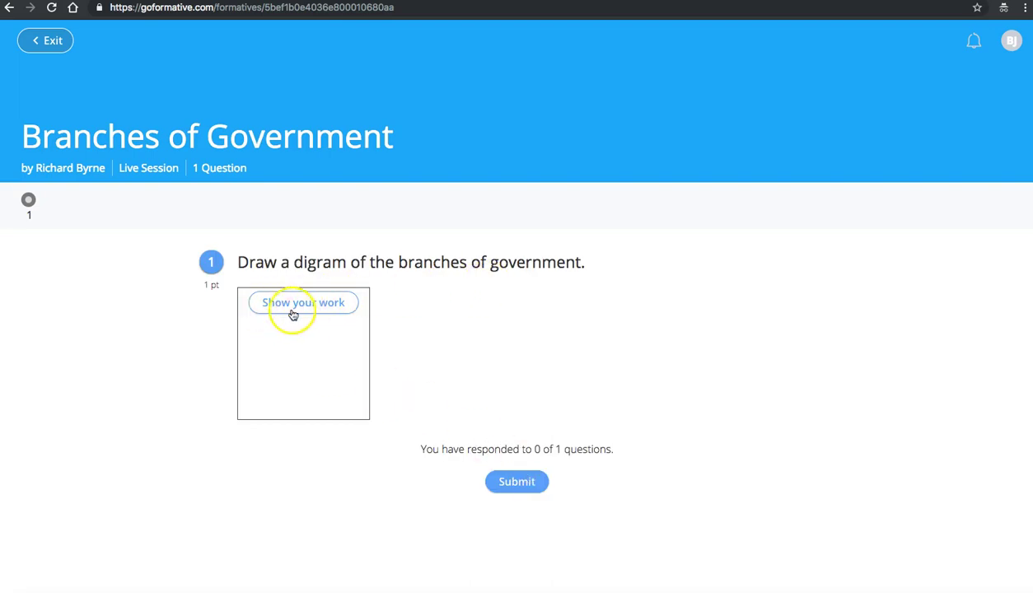
On the drawing canvas, draw three boxes in a row: black, orange and magenta.
{"action": "left_click", "coordinate": [304, 304]}
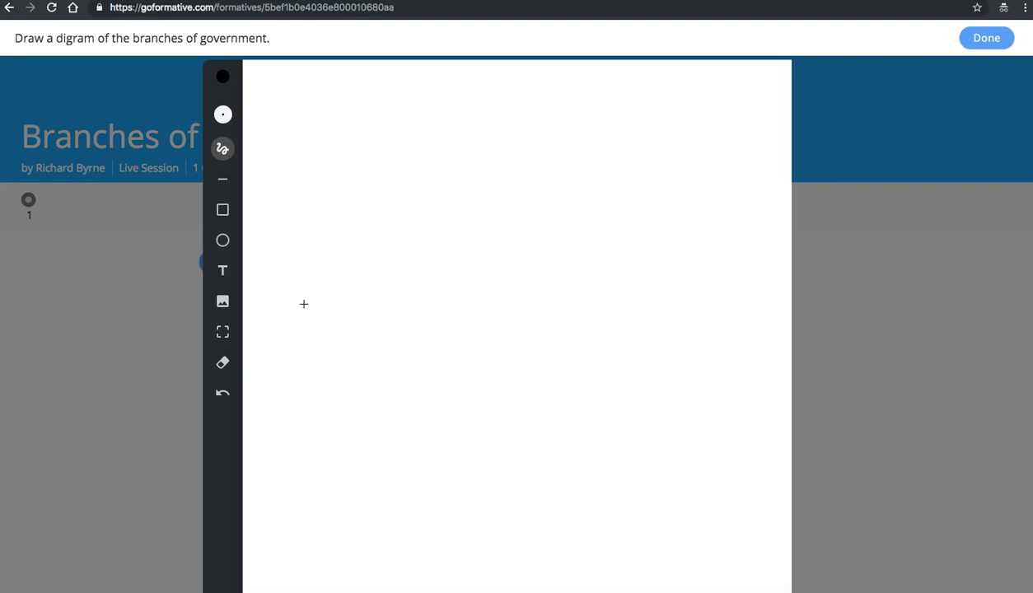
{"action": "left_click", "coordinate": [222, 209]}
{"action": "left_click_drag", "start_coordinate": [271, 152], "coordinate": [420, 221]}
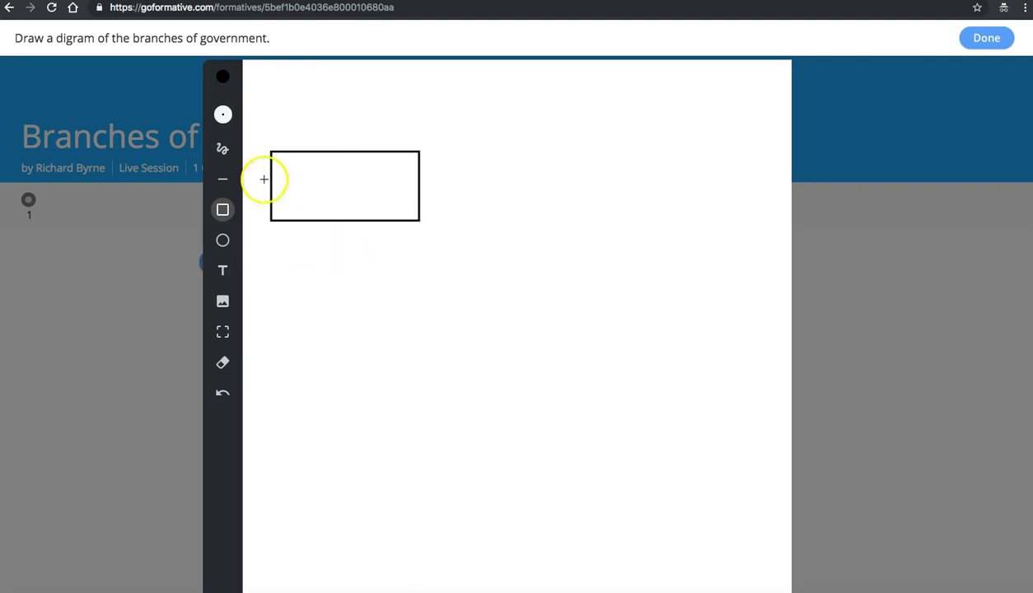
{"action": "left_click", "coordinate": [224, 78]}
{"action": "left_click", "coordinate": [223, 116]}
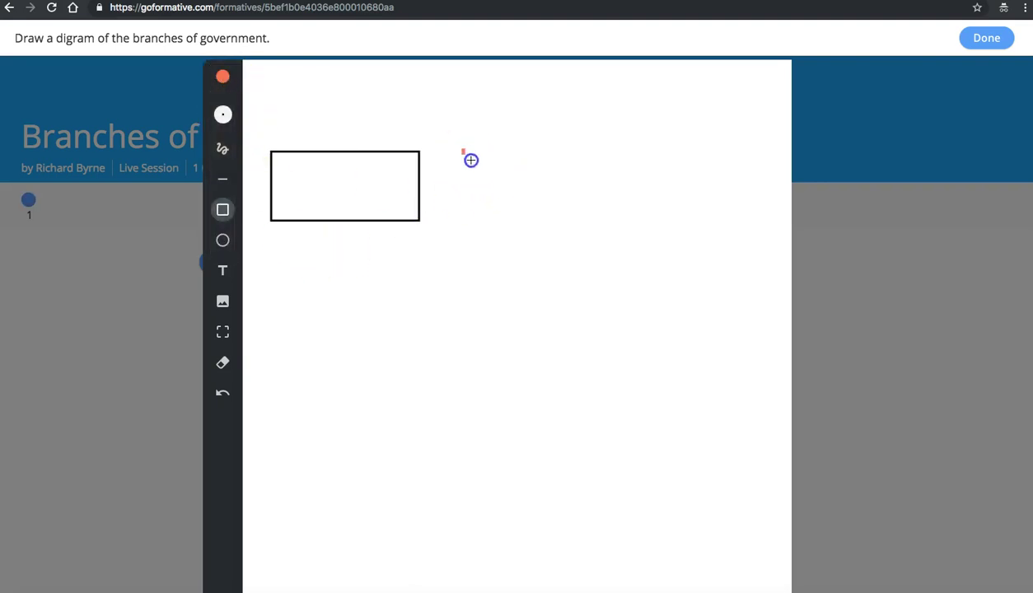
{"action": "left_click_drag", "start_coordinate": [462, 150], "coordinate": [611, 222]}
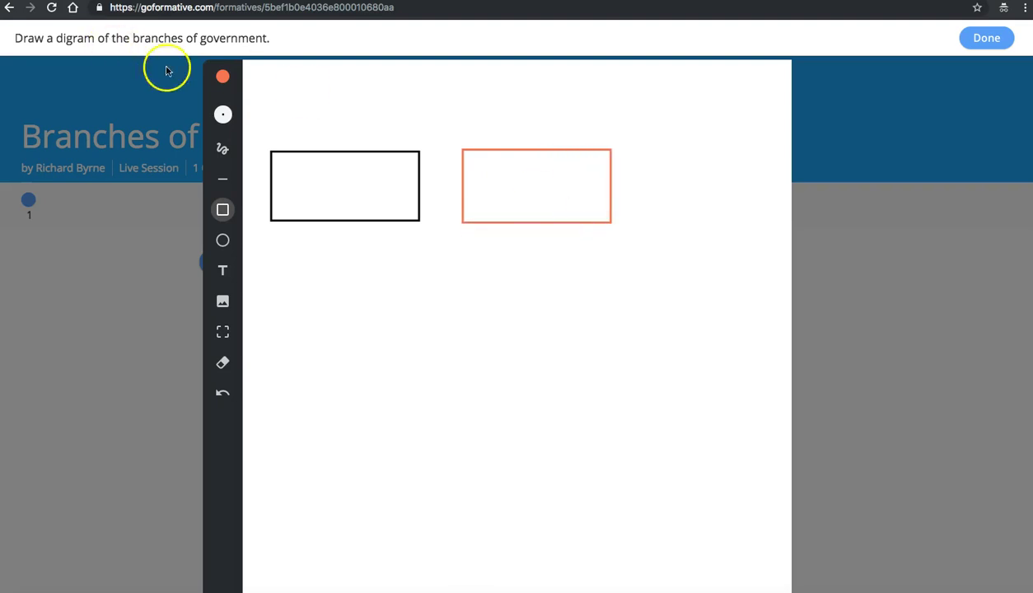
{"action": "left_click", "coordinate": [223, 78]}
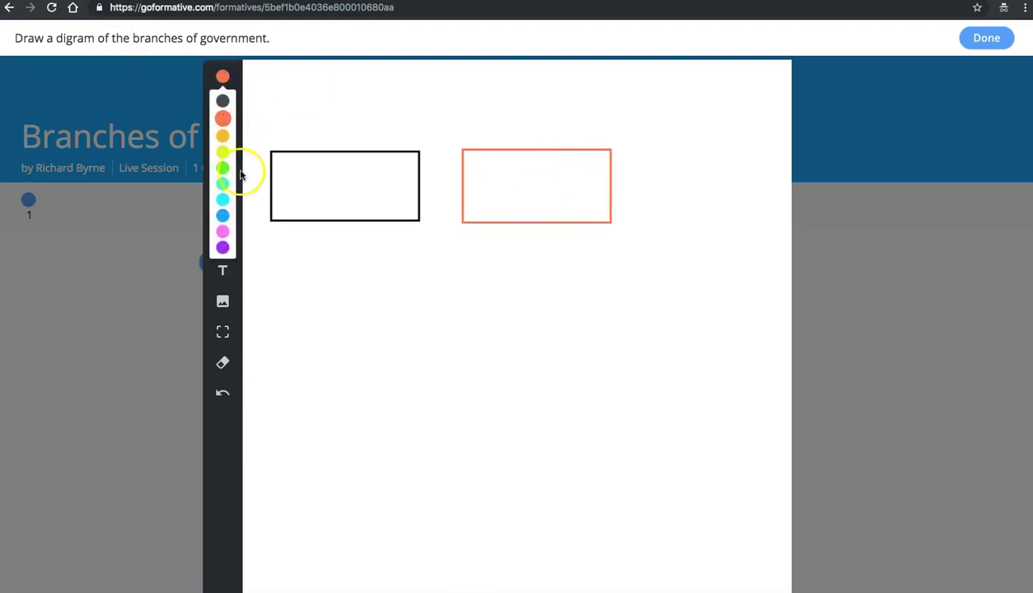
{"action": "left_click", "coordinate": [221, 236]}
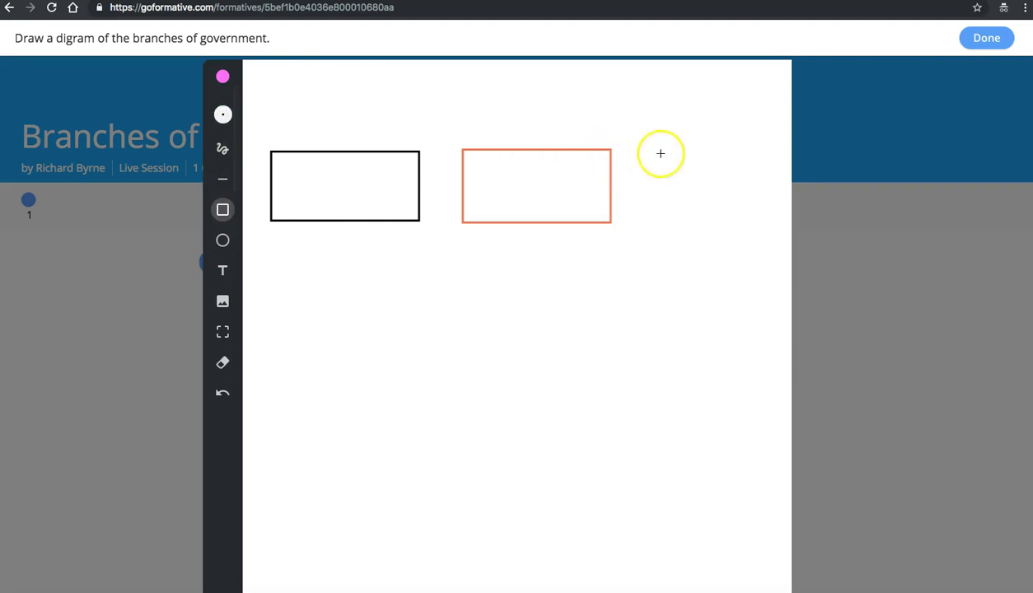
{"action": "left_click_drag", "start_coordinate": [648, 153], "coordinate": [780, 222]}
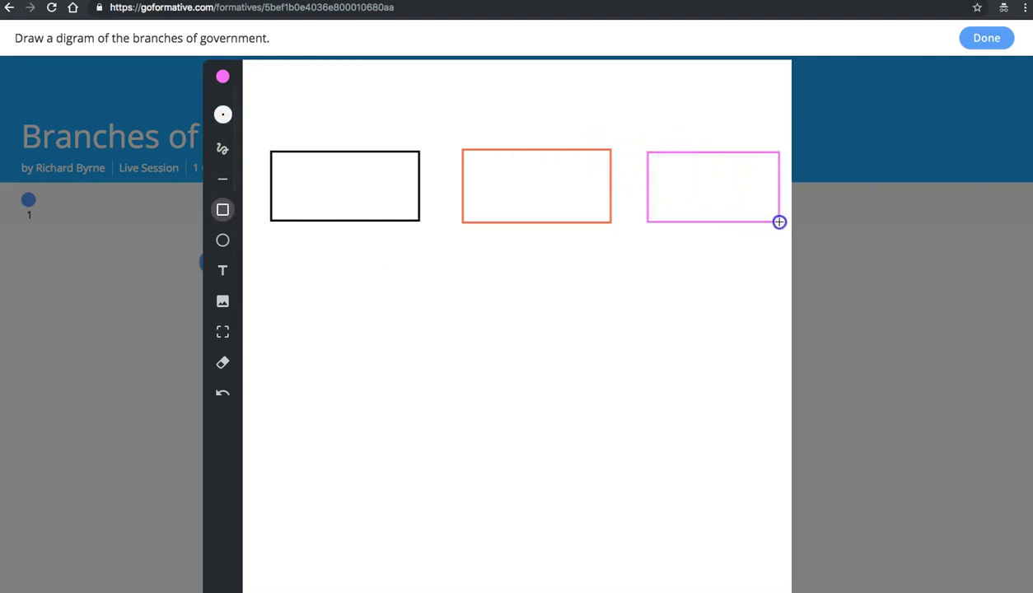
Label the first box 'Executive' and the orange box 'Judicial' in orange text.
{"action": "left_click", "coordinate": [223, 273]}
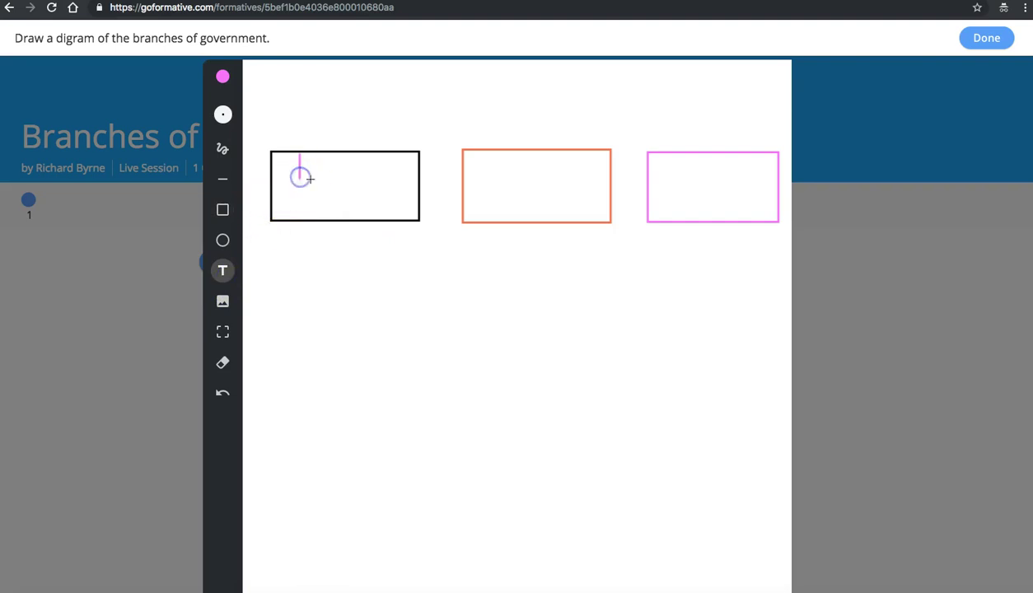
{"action": "type", "text": "Exe"}
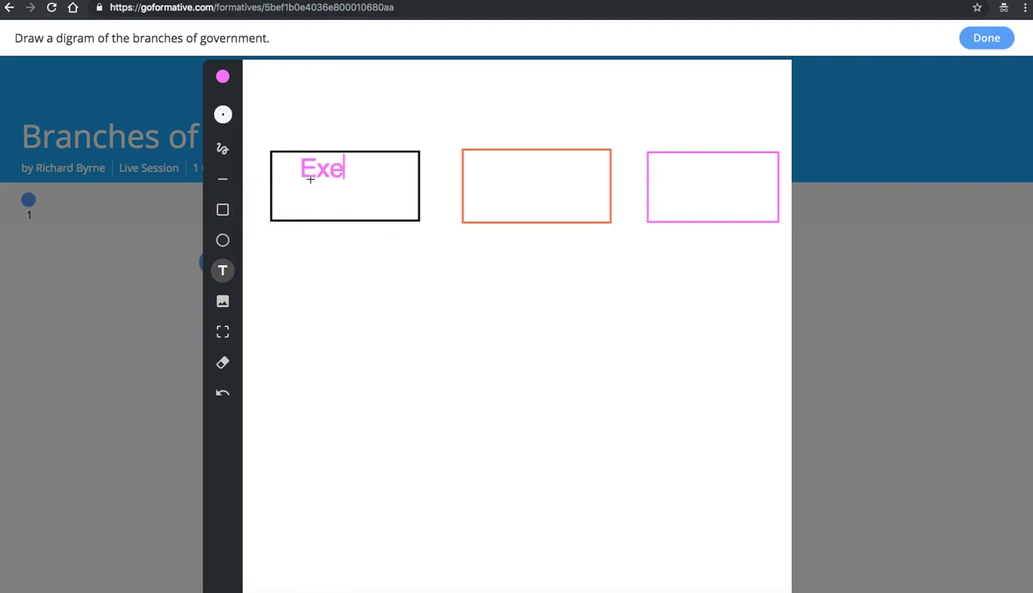
{"action": "type", "text": "cutive"}
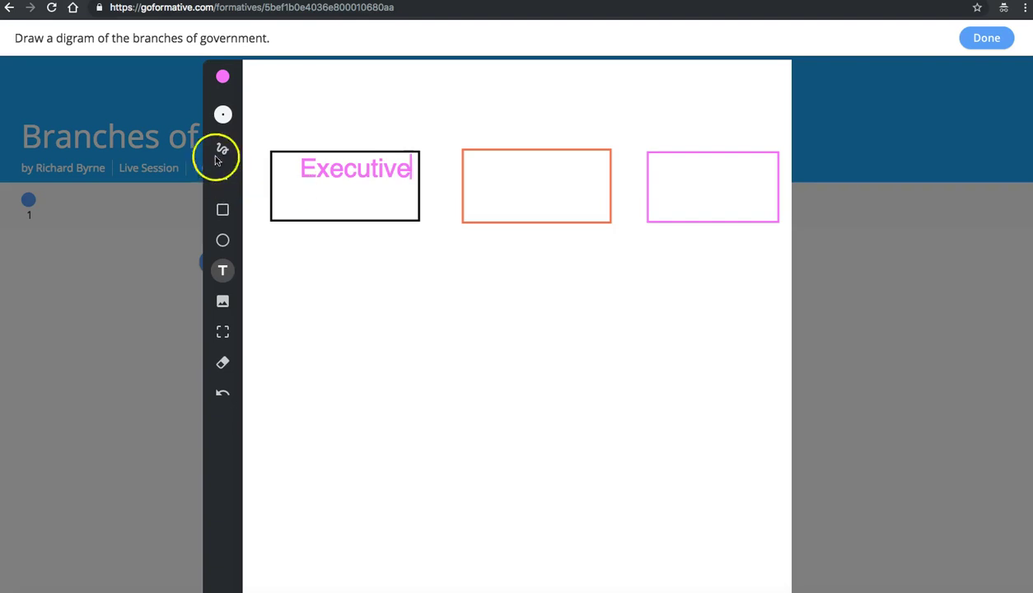
{"action": "left_click", "coordinate": [226, 83]}
{"action": "left_click", "coordinate": [222, 111]}
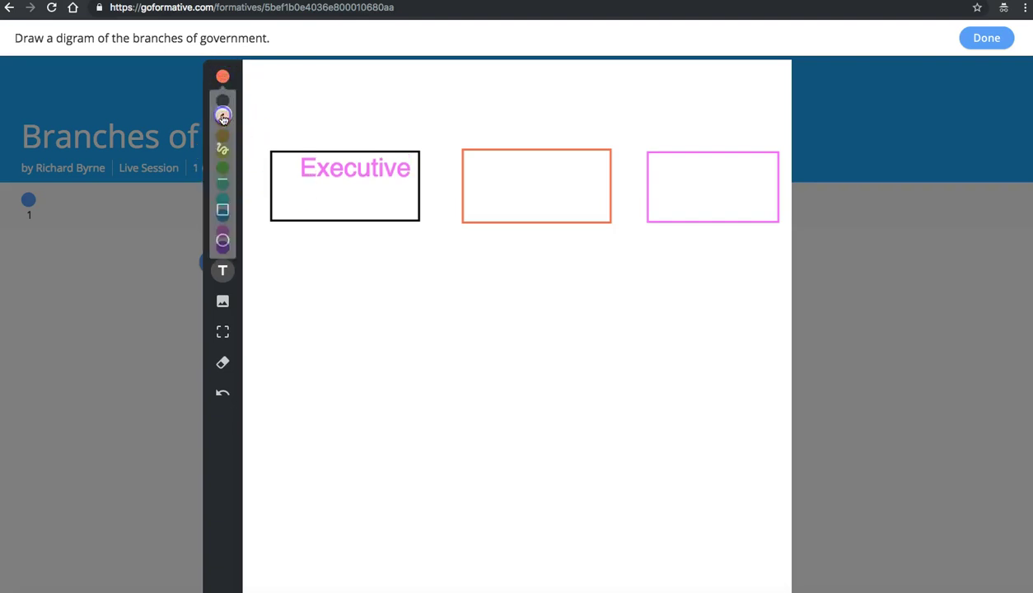
{"action": "left_click", "coordinate": [495, 176]}
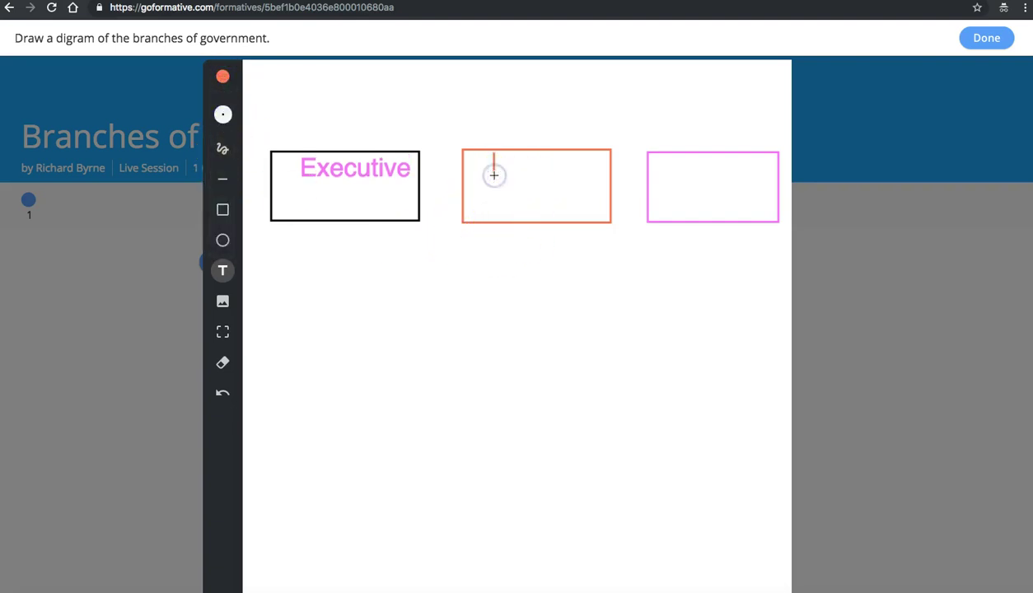
{"action": "type", "text": "Judicial"}
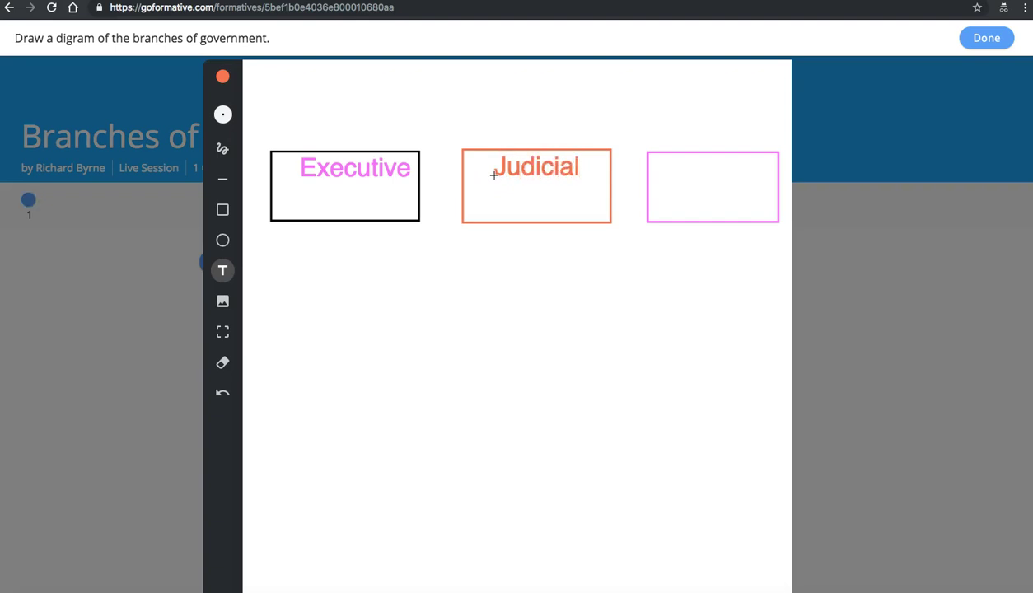
{"action": "left_click", "coordinate": [427, 143]}
Type a 'Legislative' label in the magenta box, which overflows its edge.
{"action": "left_click", "coordinate": [223, 272]}
{"action": "left_click", "coordinate": [566, 220]}
{"action": "left_click", "coordinate": [688, 174]}
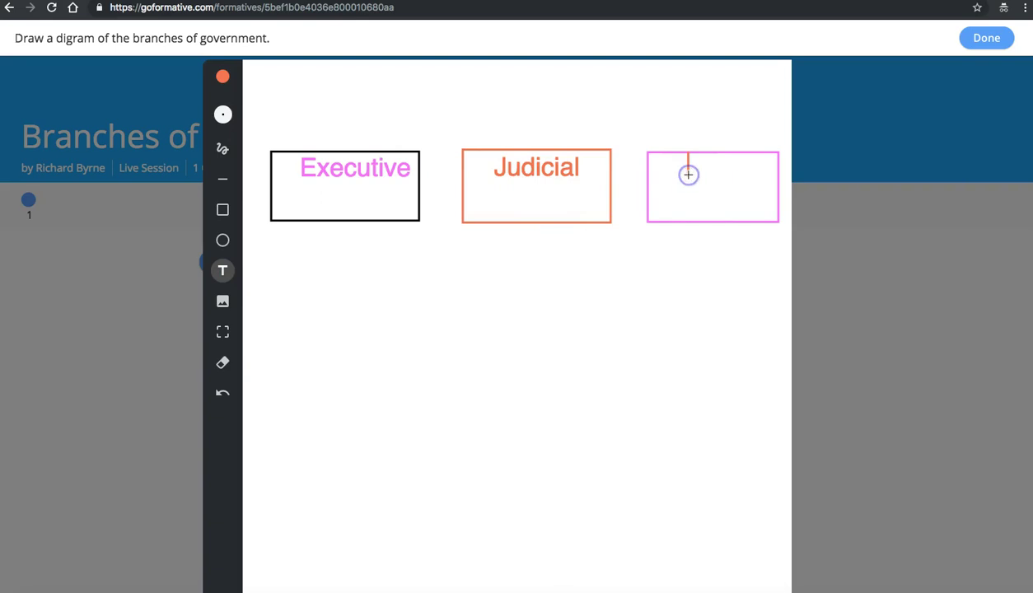
{"action": "type", "text": "Legist"}
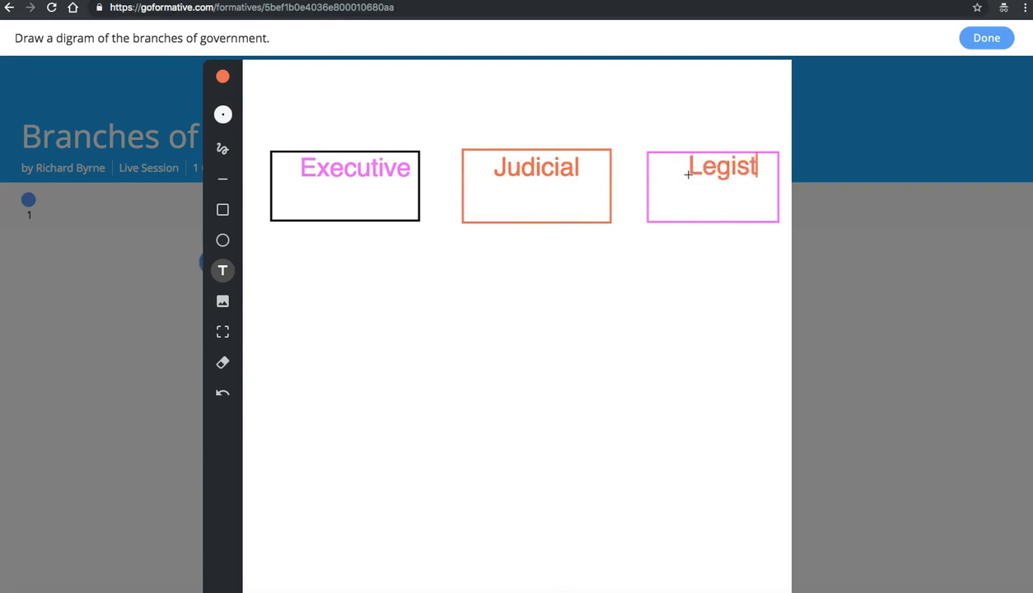
{"action": "key", "text": "BackSpace"}
{"action": "type", "text": "lativ"}
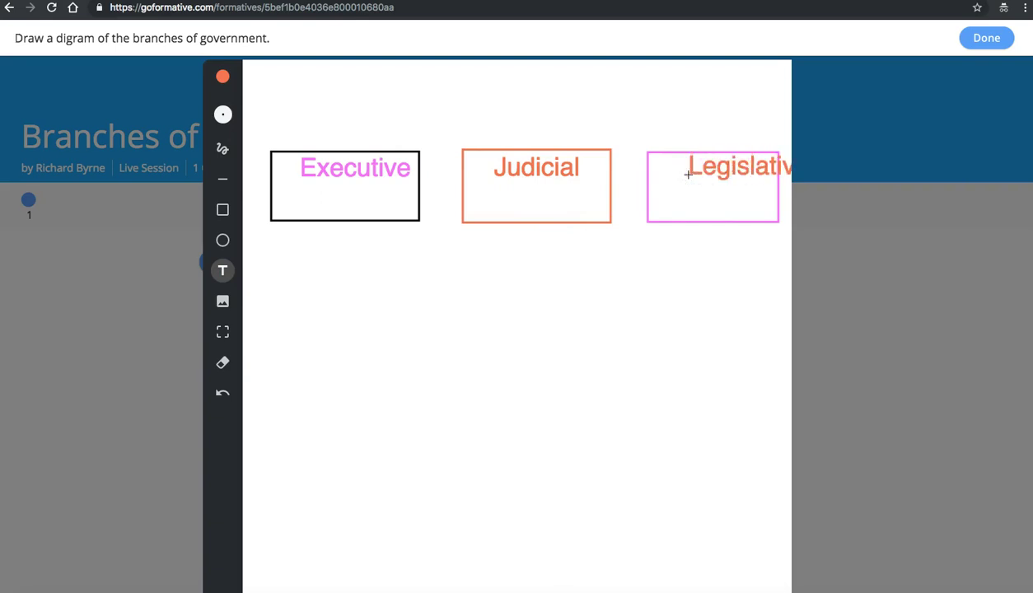
{"action": "left_click", "coordinate": [690, 172]}
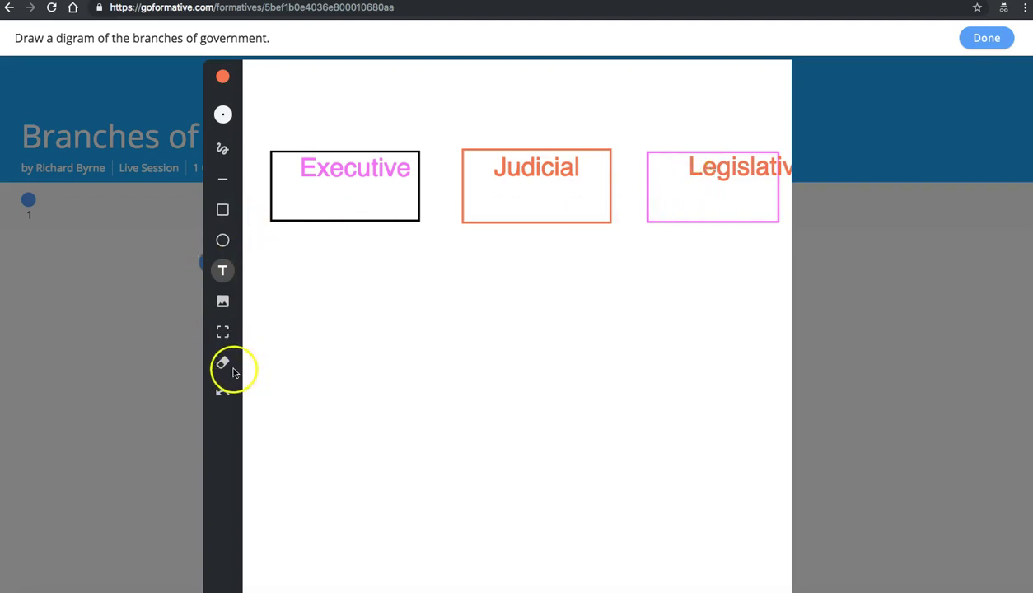
Erase the magenta box and its label, then draw a new box labelled 'Legislative'.
{"action": "left_click", "coordinate": [229, 368]}
{"action": "left_click_drag", "start_coordinate": [549, 281], "coordinate": [693, 162]}
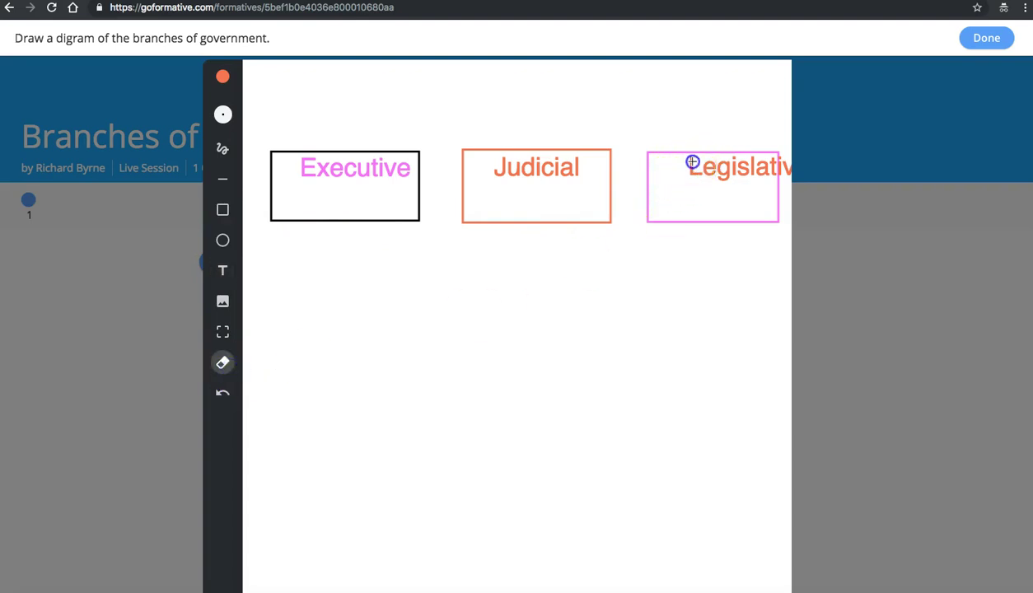
{"action": "left_click", "coordinate": [222, 209]}
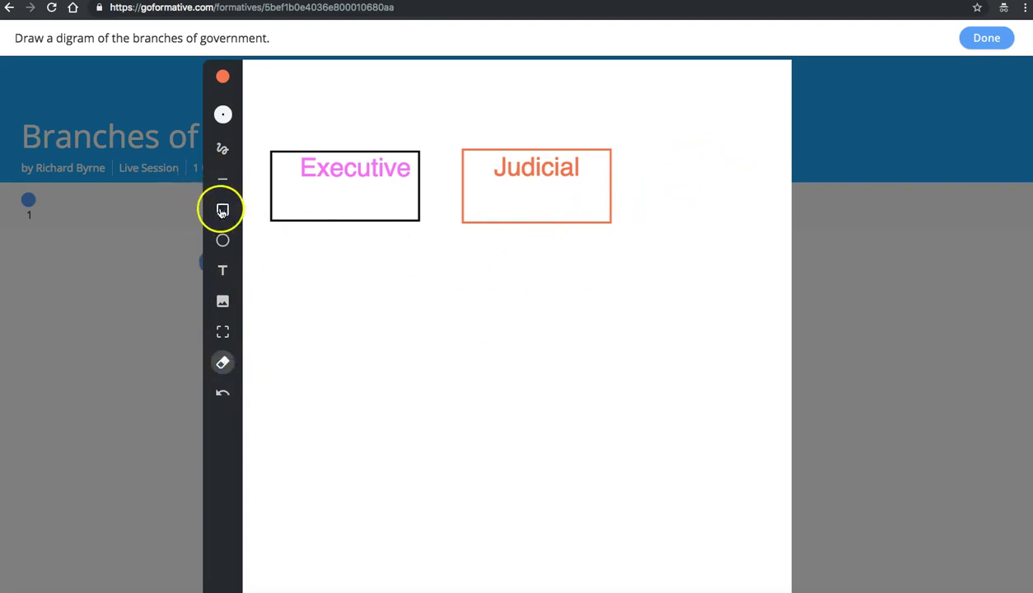
{"action": "left_click_drag", "start_coordinate": [631, 166], "coordinate": [761, 225]}
{"action": "left_click", "coordinate": [222, 270]}
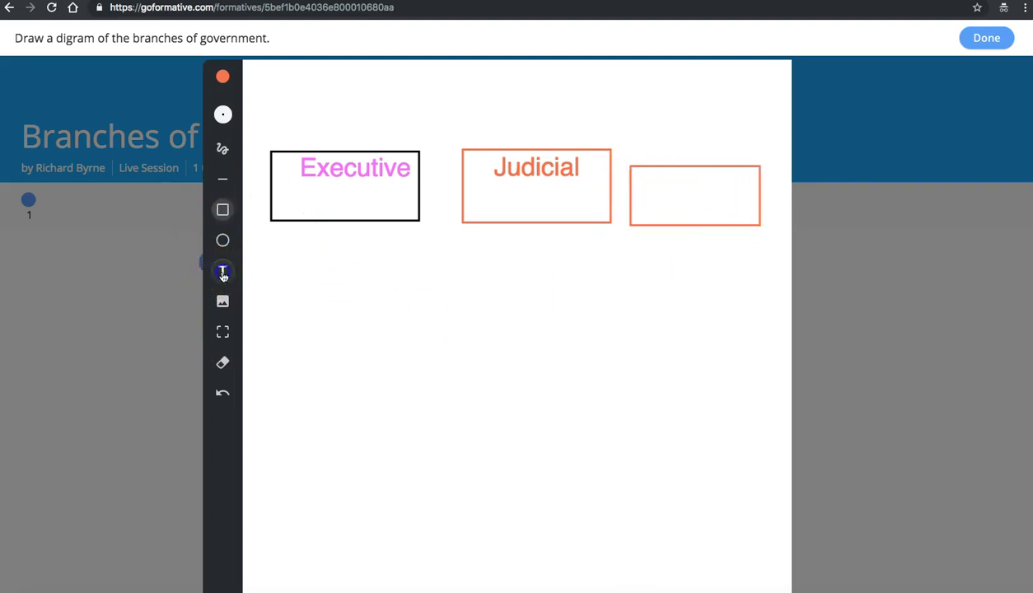
{"action": "left_click", "coordinate": [637, 191]}
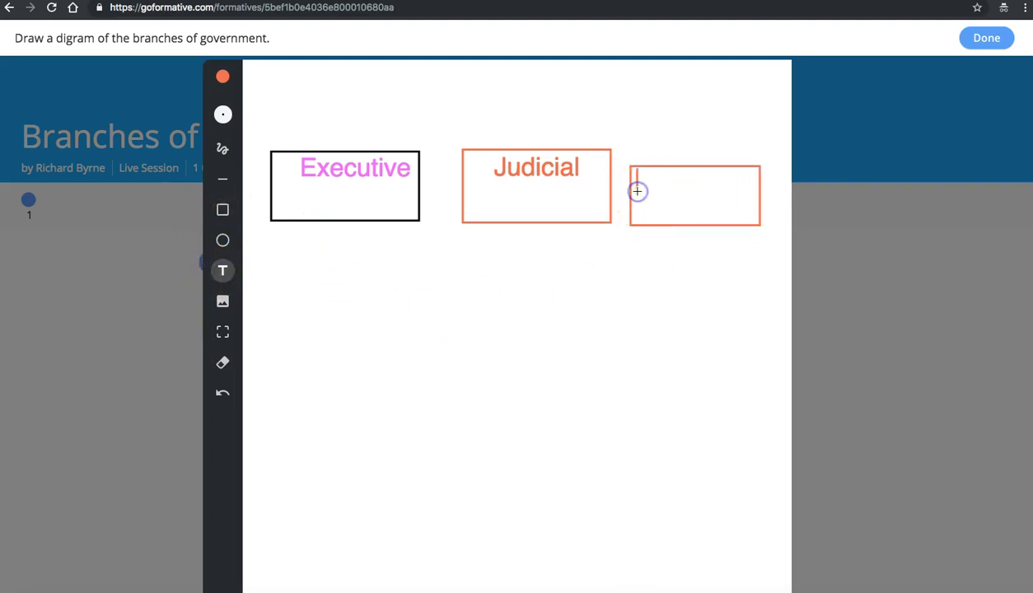
{"action": "type", "text": "Legislative"}
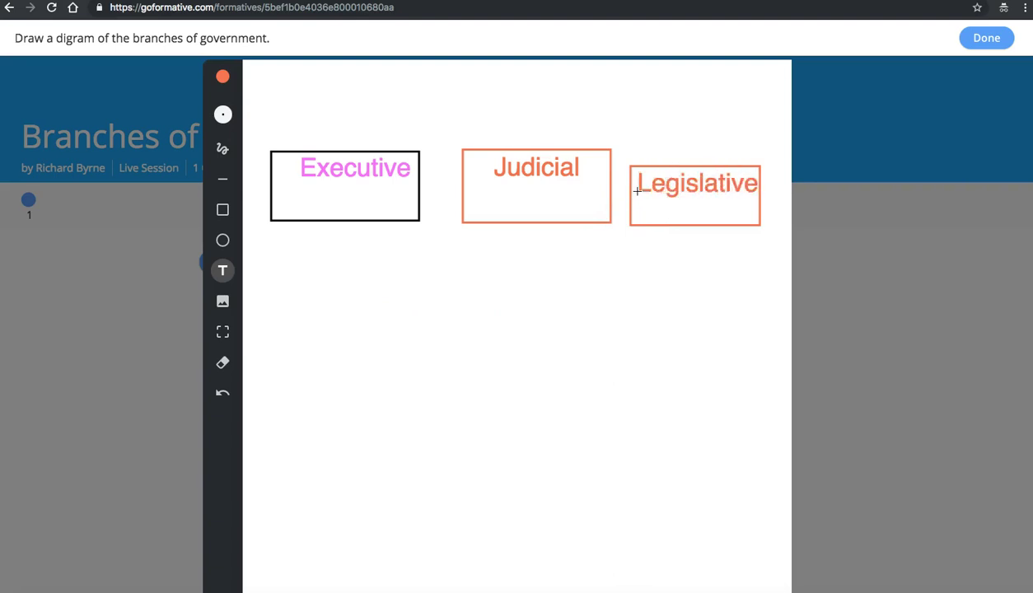
Draw three freehand arrows up to the Executive, Judicial and Legislative boxes, then finish the drawing.
{"action": "left_click", "coordinate": [222, 148]}
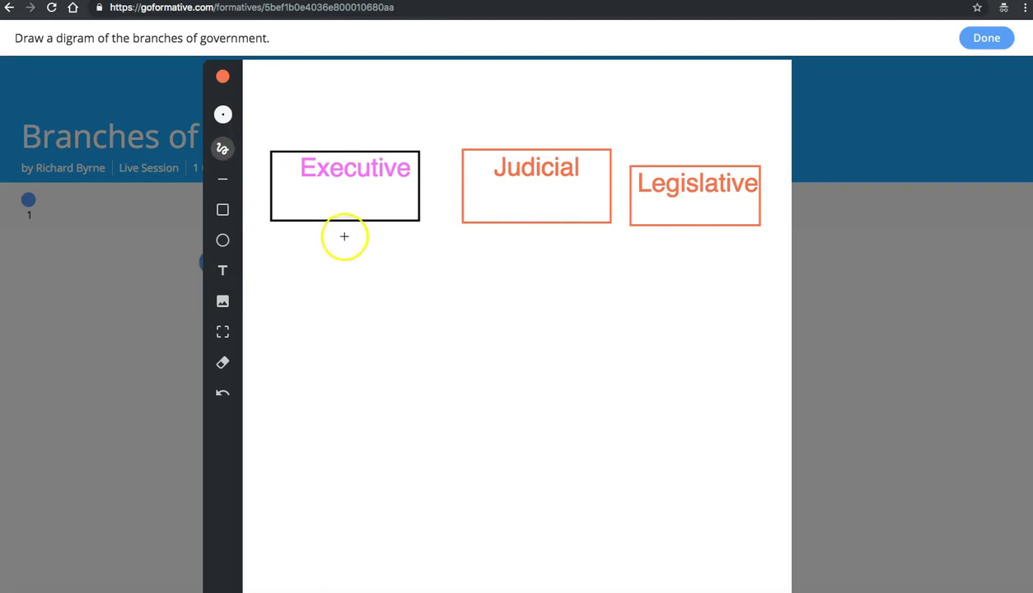
{"action": "mouse_move", "coordinate": [478, 399]}
{"action": "left_mouse_down"}
{"action": "mouse_move", "coordinate": [388, 237]}
{"action": "mouse_move", "coordinate": [380, 266]}
{"action": "left_mouse_up"}
{"action": "left_click_drag", "start_coordinate": [388, 237], "coordinate": [406, 243]}
{"action": "mouse_move", "coordinate": [497, 394]}
{"action": "left_mouse_down"}
{"action": "mouse_move", "coordinate": [516, 224]}
{"action": "mouse_move", "coordinate": [530, 254]}
{"action": "left_mouse_up"}
{"action": "mouse_move", "coordinate": [563, 401]}
{"action": "left_mouse_down"}
{"action": "mouse_move", "coordinate": [655, 257]}
{"action": "mouse_move", "coordinate": [617, 245]}
{"action": "mouse_move", "coordinate": [672, 238]}
{"action": "mouse_move", "coordinate": [678, 287]}
{"action": "left_mouse_up"}
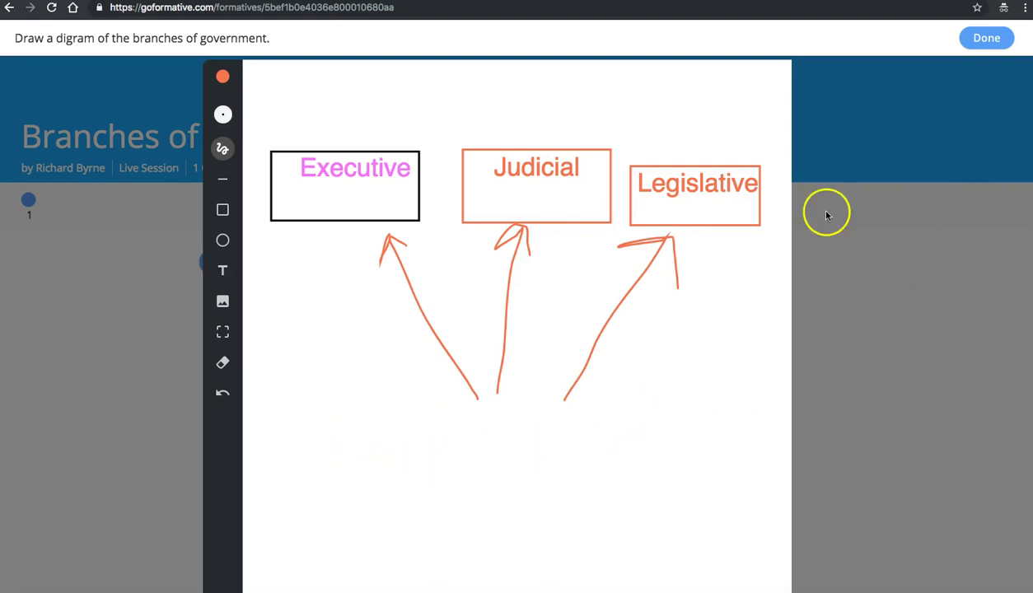
{"action": "left_click", "coordinate": [989, 38]}
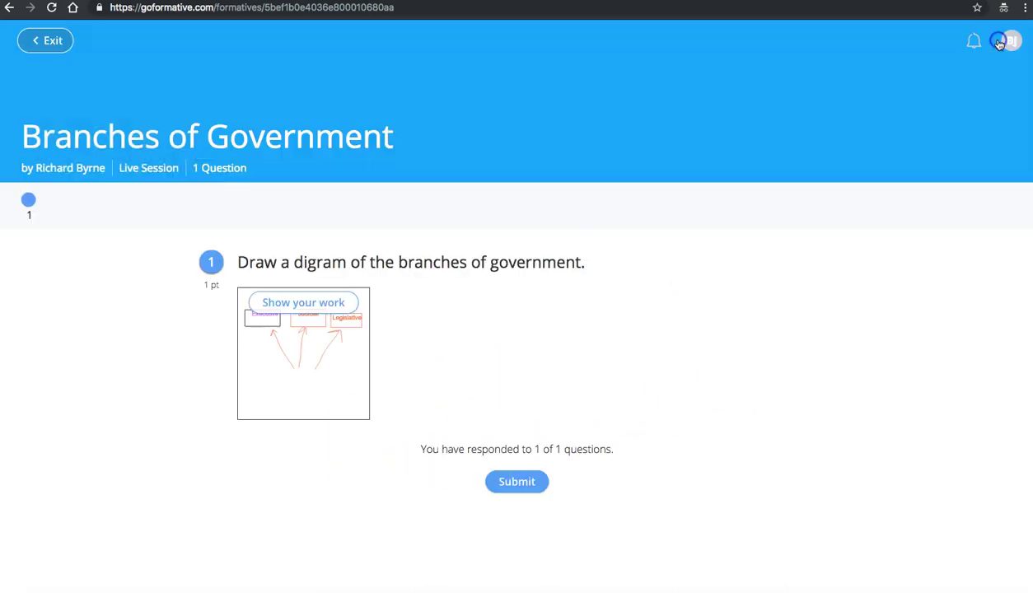
Submit and confirm the drawing answer, then log out of the guest session.
{"action": "left_click", "coordinate": [517, 486]}
{"action": "left_click", "coordinate": [480, 346]}
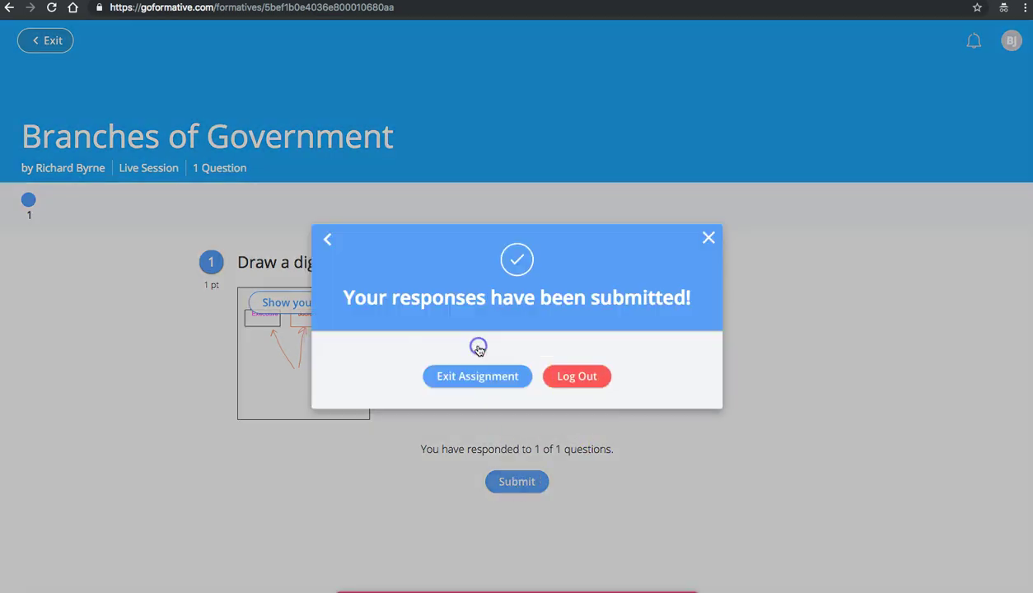
{"action": "left_click", "coordinate": [580, 384]}
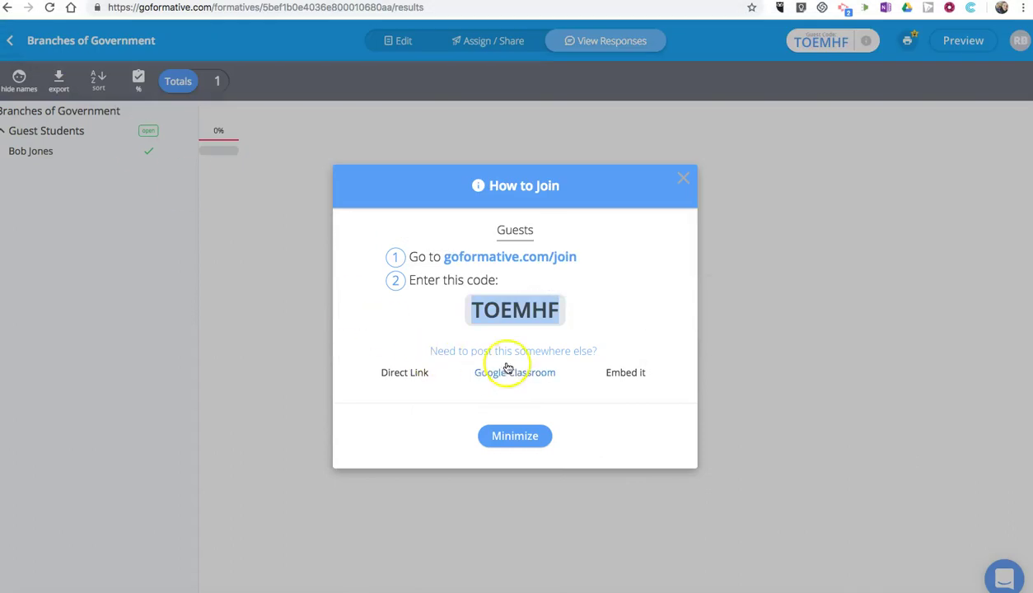
Close the How to Join box, toggle student names off and on, and collapse then re-expand Guest Students.
{"action": "left_click", "coordinate": [685, 179]}
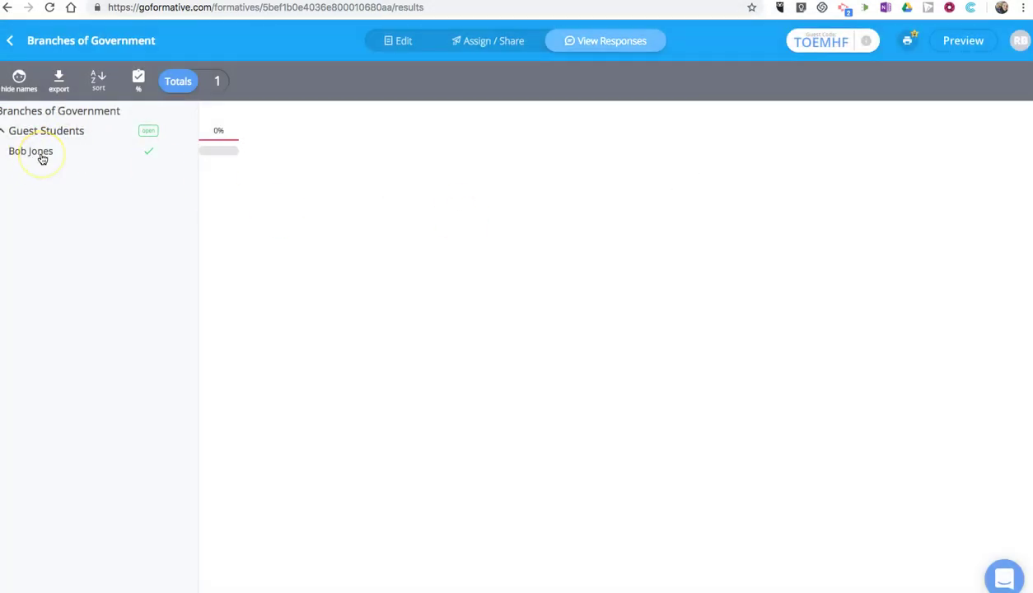
{"action": "mouse_move", "coordinate": [42, 156]}
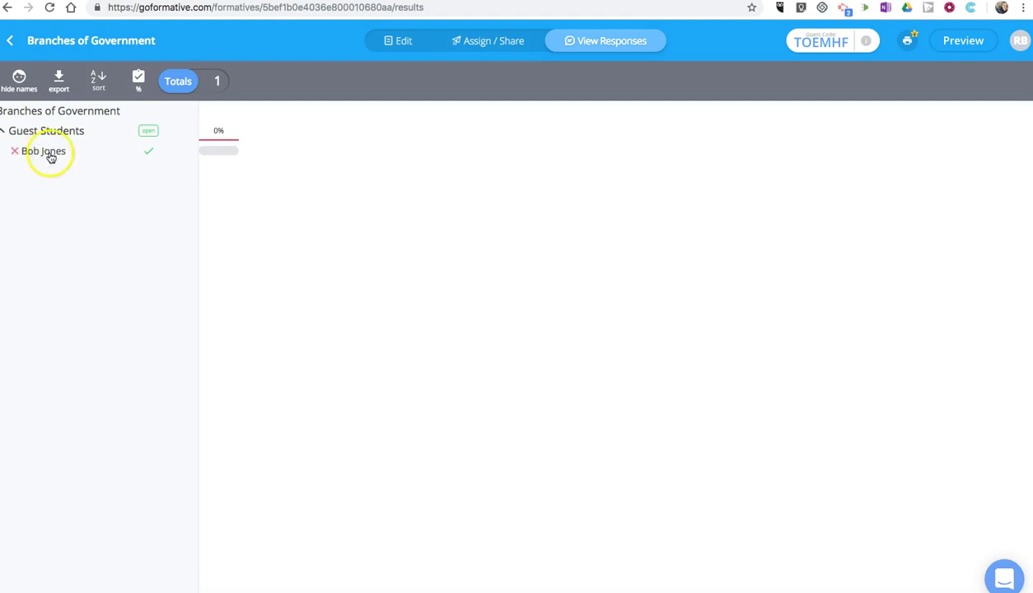
{"action": "left_click", "coordinate": [54, 156]}
{"action": "left_click", "coordinate": [30, 88]}
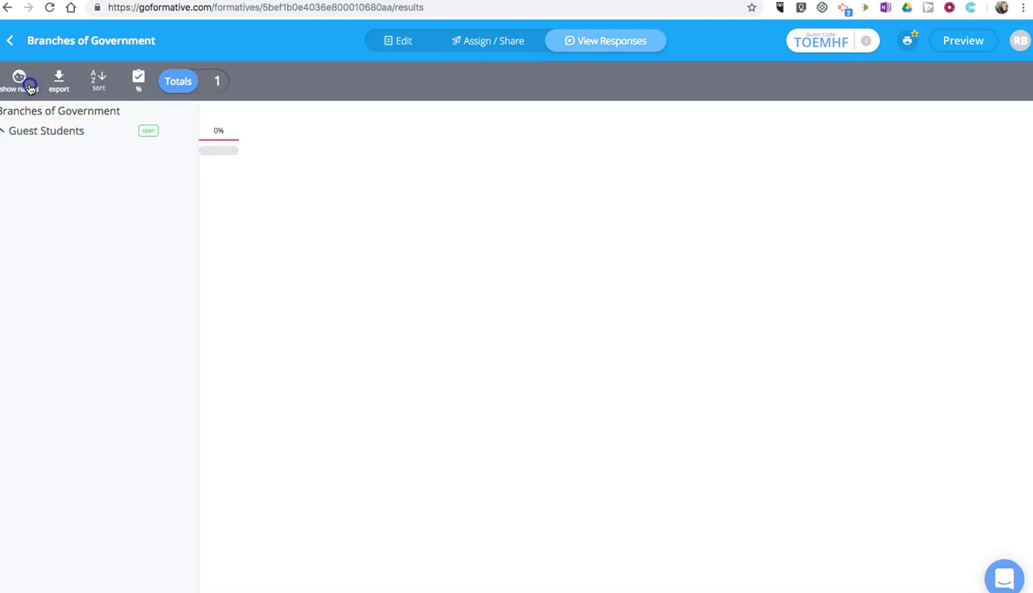
{"action": "left_click", "coordinate": [30, 88]}
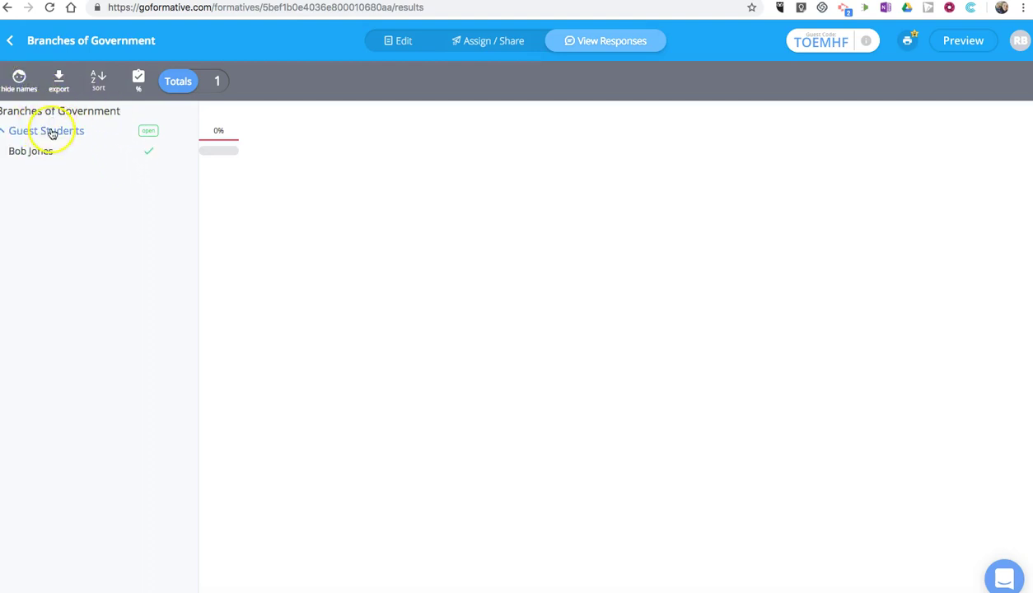
{"action": "left_click", "coordinate": [51, 132]}
{"action": "left_click", "coordinate": [52, 134]}
{"action": "left_click", "coordinate": [621, 45]}
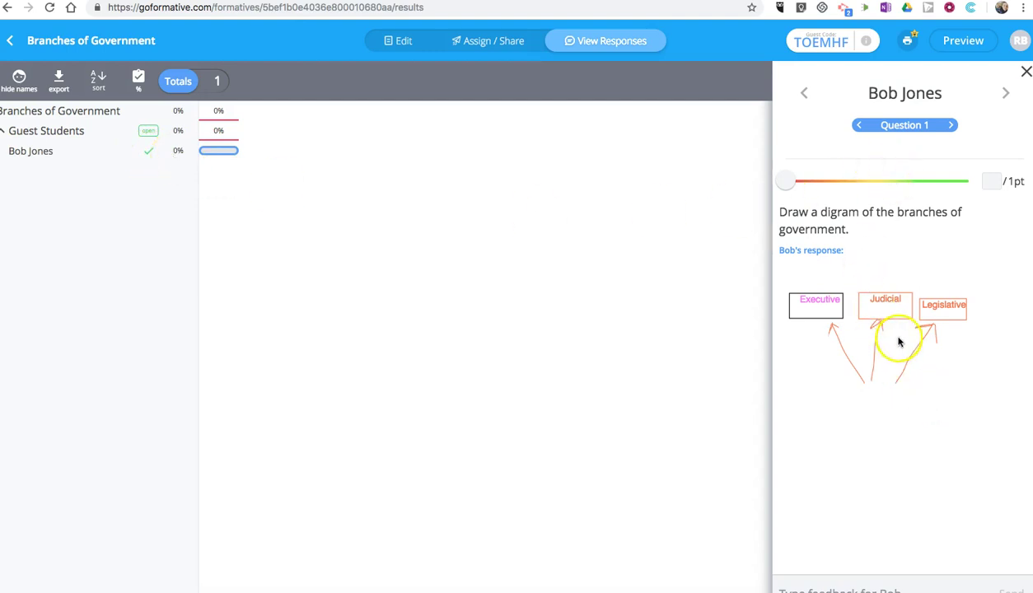
Give the guest's drawing 1 point, send the score, and close the response panel.
{"action": "left_click", "coordinate": [992, 183]}
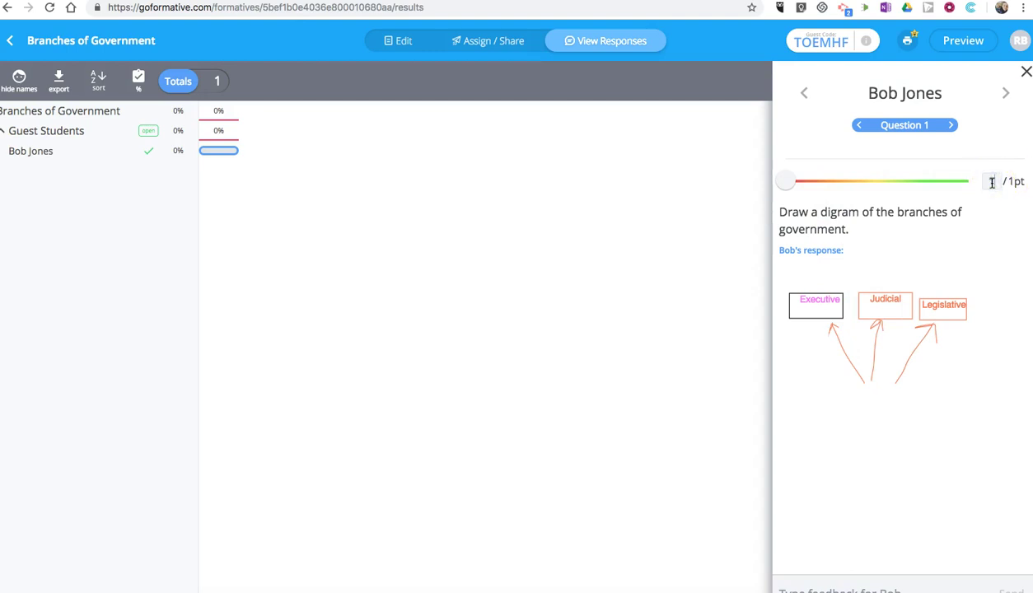
{"action": "type", "text": "1"}
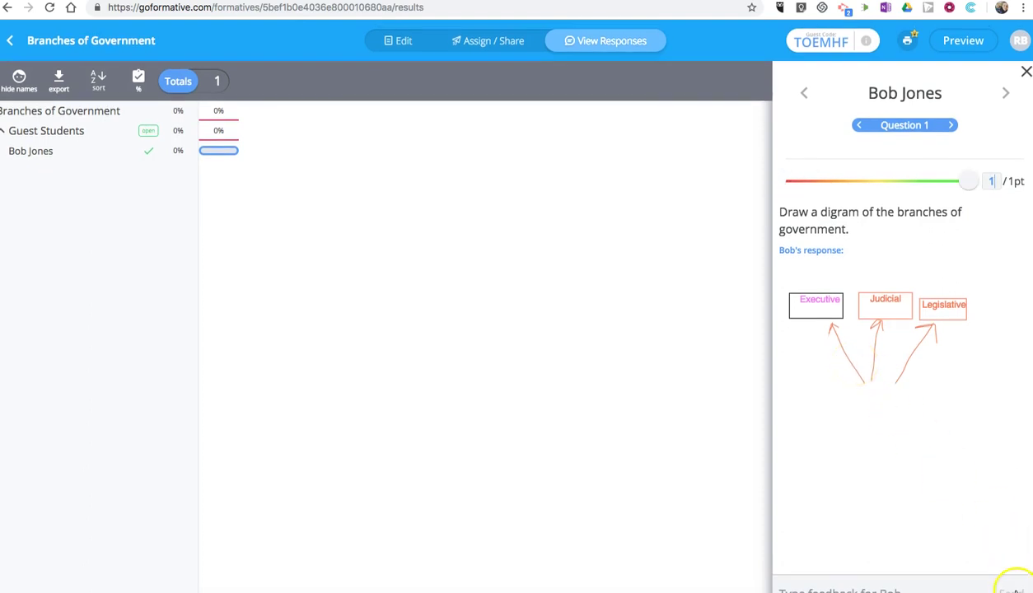
{"action": "left_click", "coordinate": [1015, 590]}
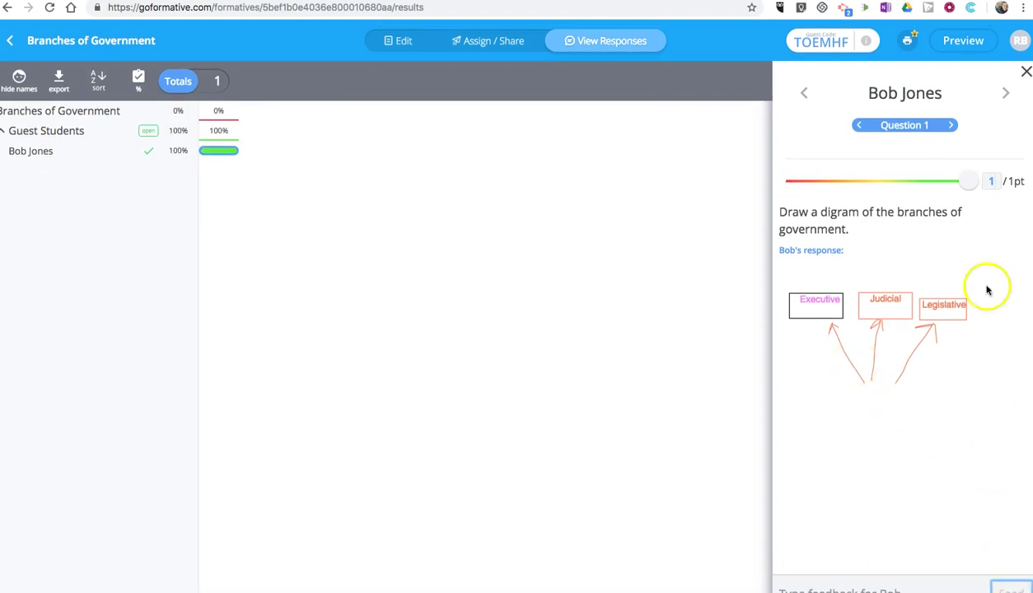
{"action": "left_click", "coordinate": [1027, 72]}
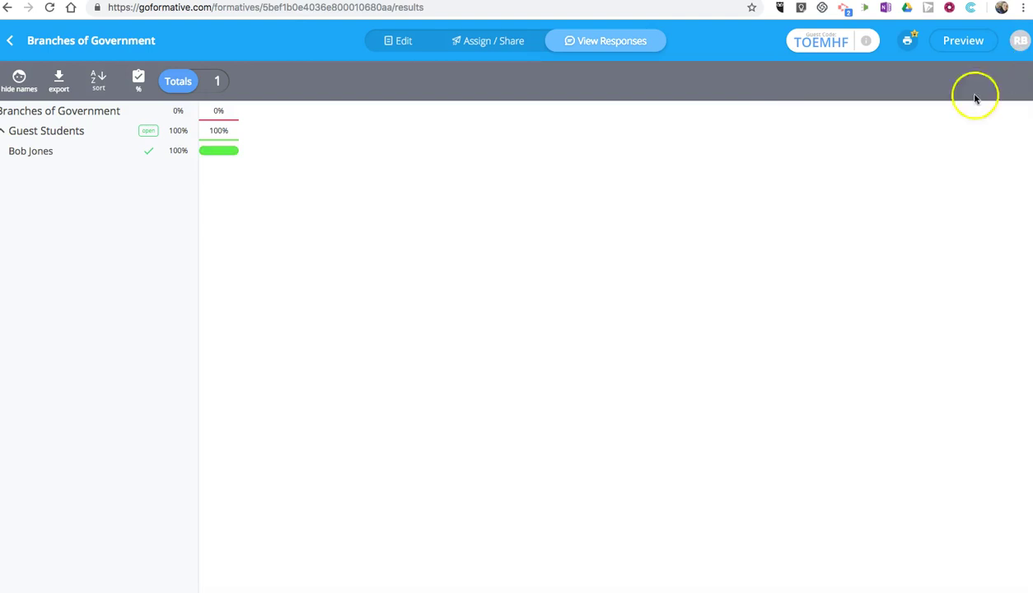
{"action": "left_click", "coordinate": [60, 81]}
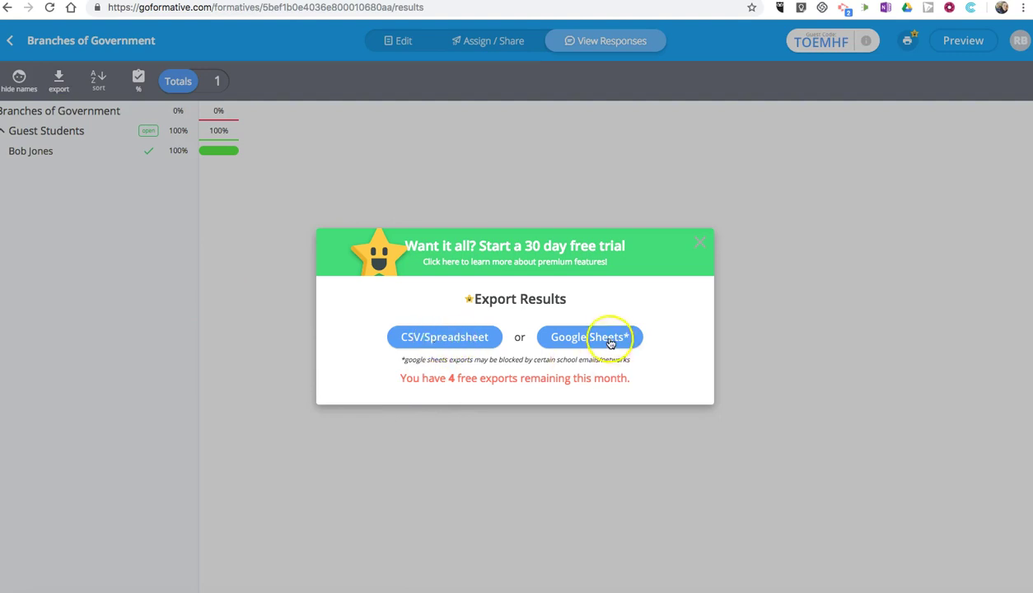
{"action": "left_click", "coordinate": [700, 242]}
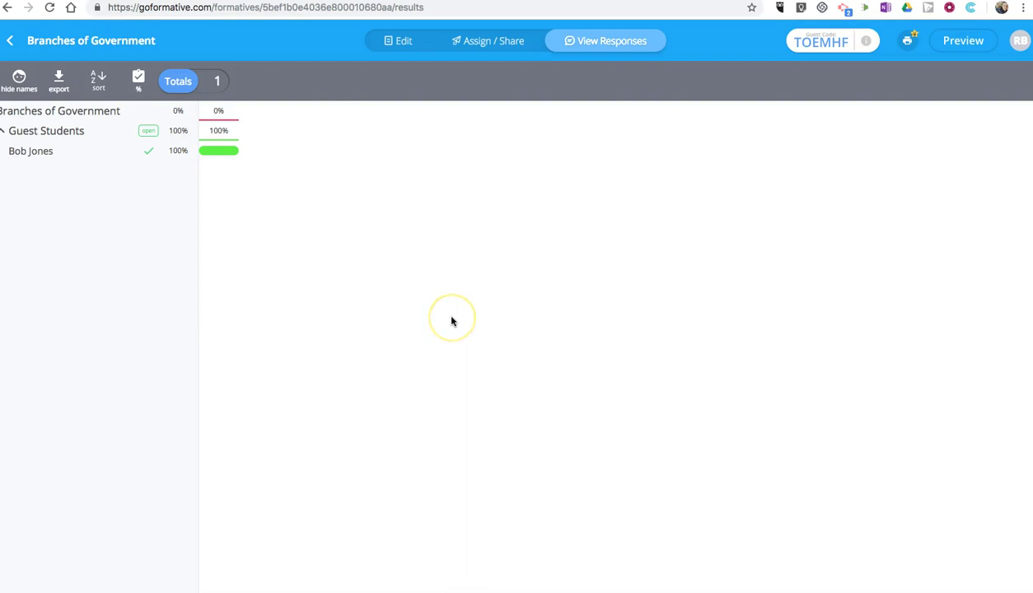